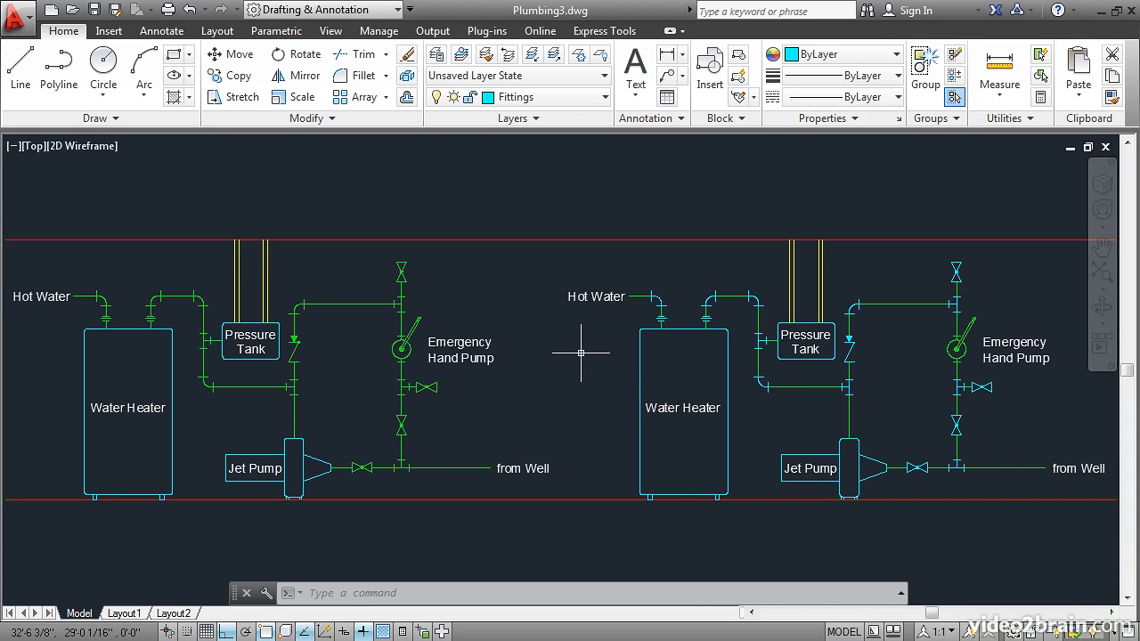
Inspect the emergency hand pump block in the right-hand plumbing diagram
middle_click(920, 358)
middle_click(920, 358)
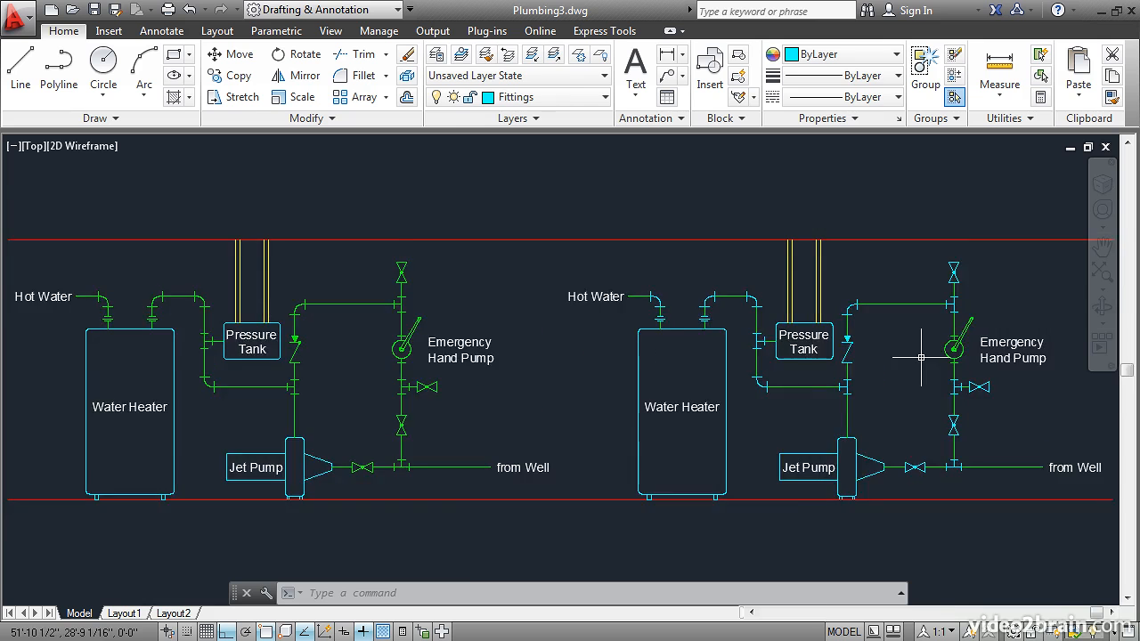
scroll(920, 358, up, 2)
middle_drag(923, 351, 753, 356)
scroll(756, 365, up, 2)
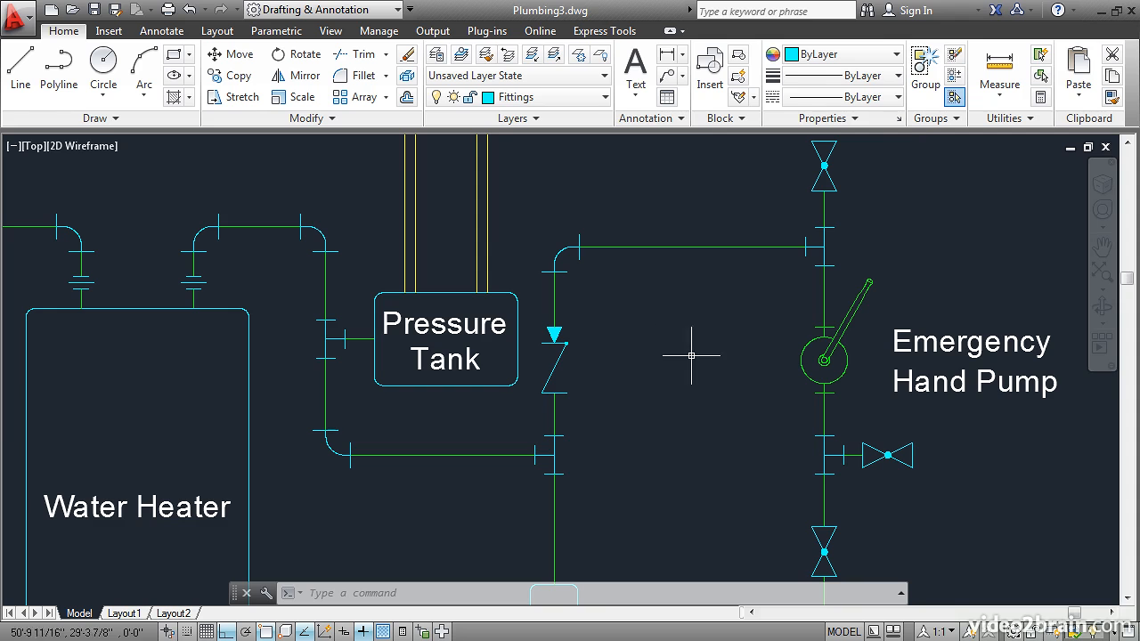
click(801, 363)
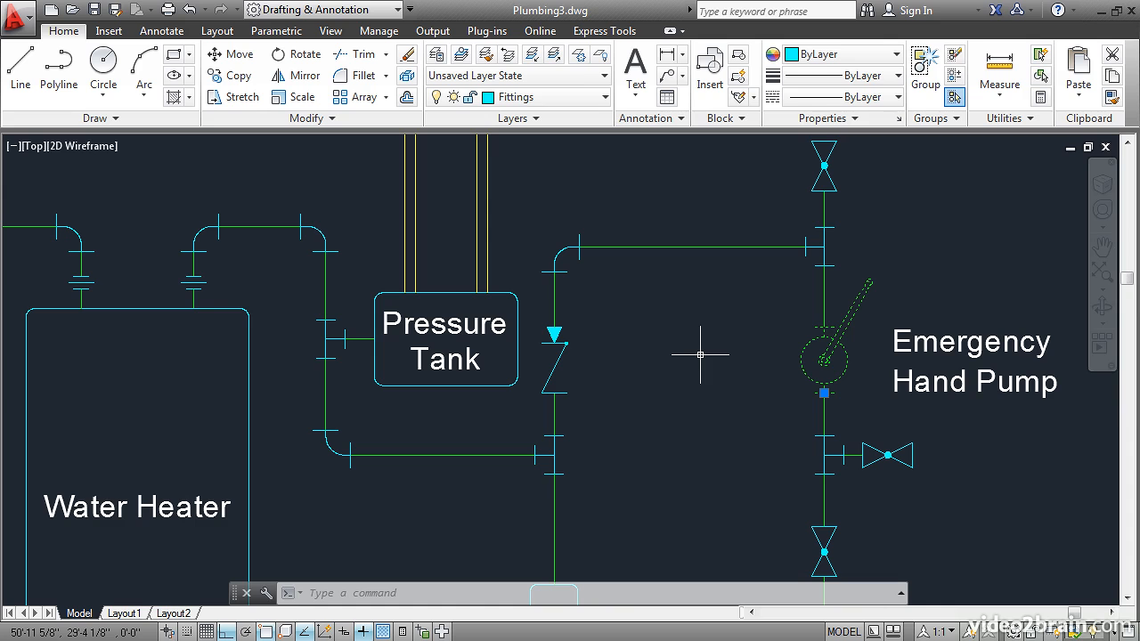
key(Escape)
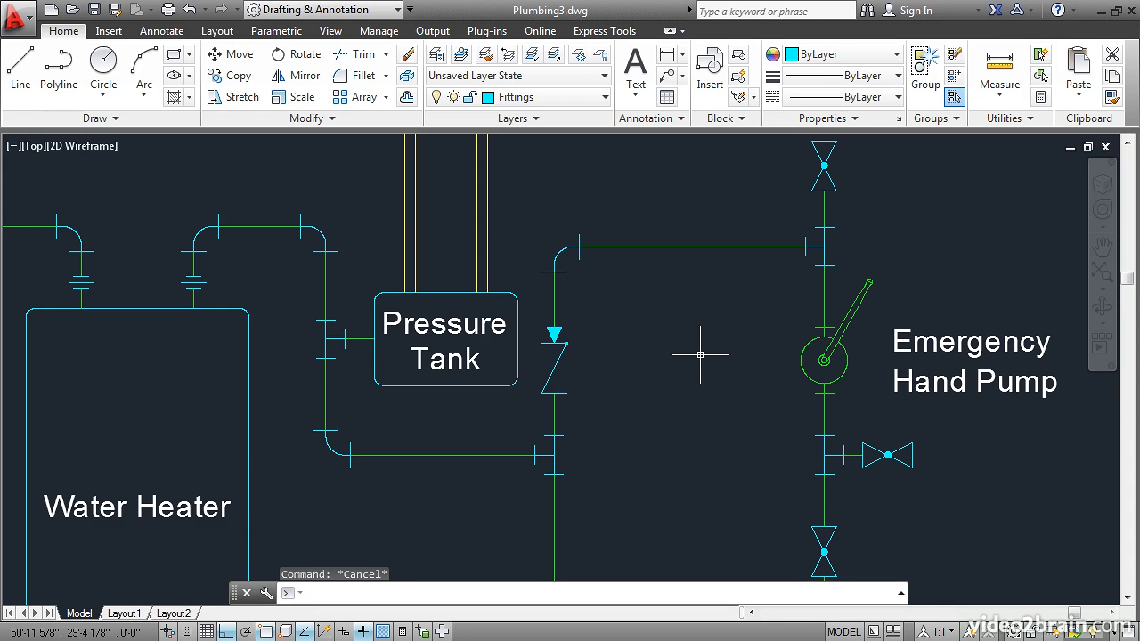
Insert a copy of the Hand Pump block at scale 1 and 0° rotation in the empty space between the check valve and the existing pump
click(711, 71)
click(333, 339)
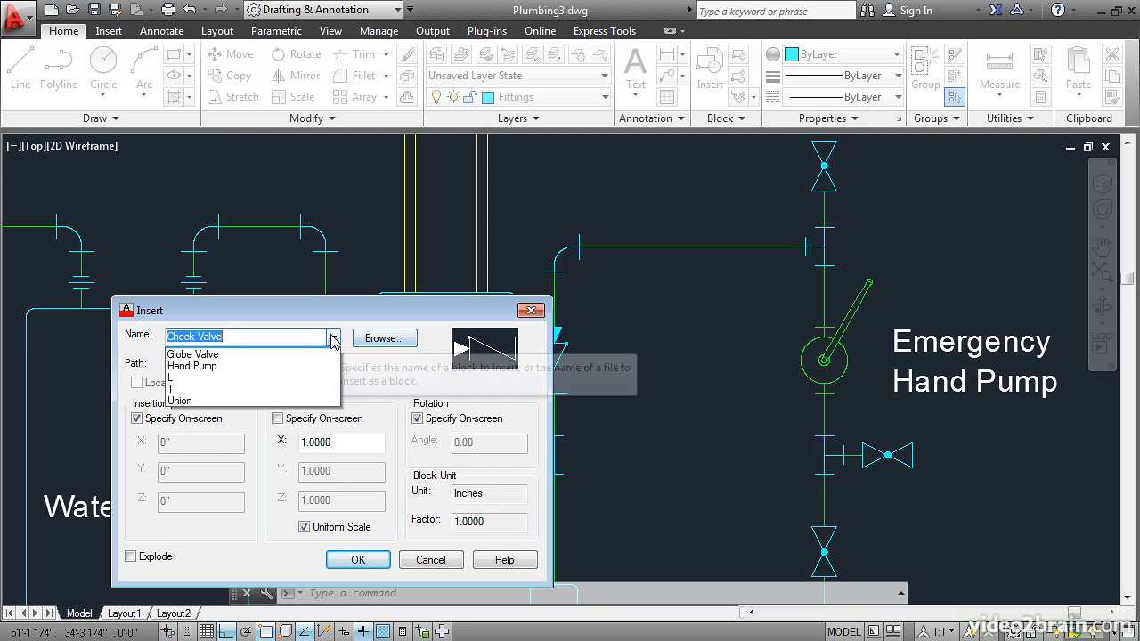
click(260, 378)
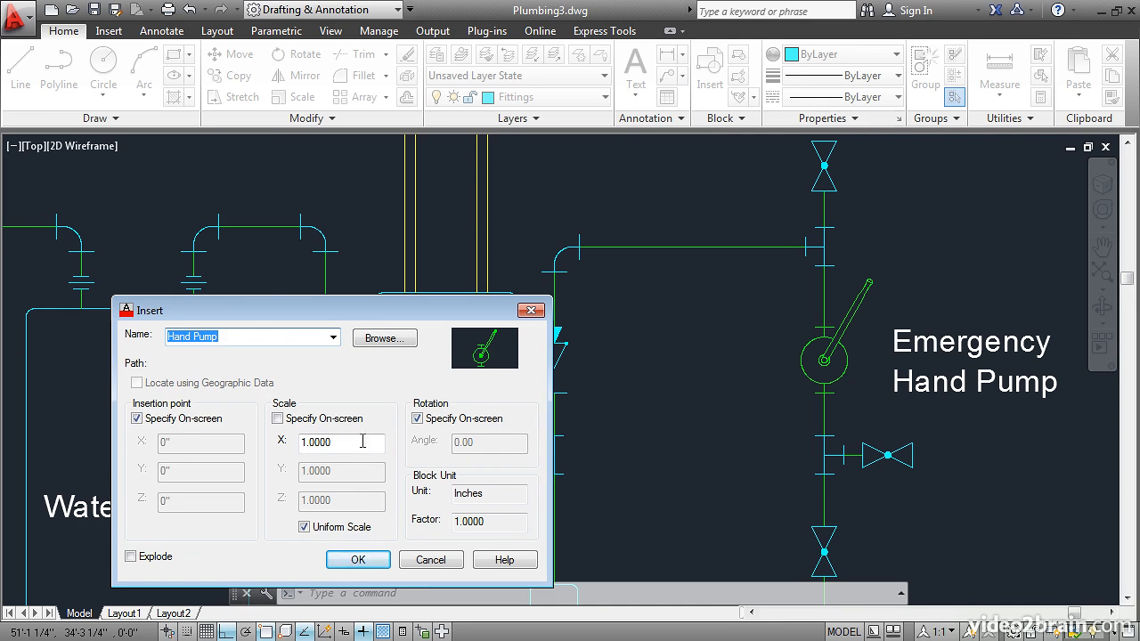
click(358, 559)
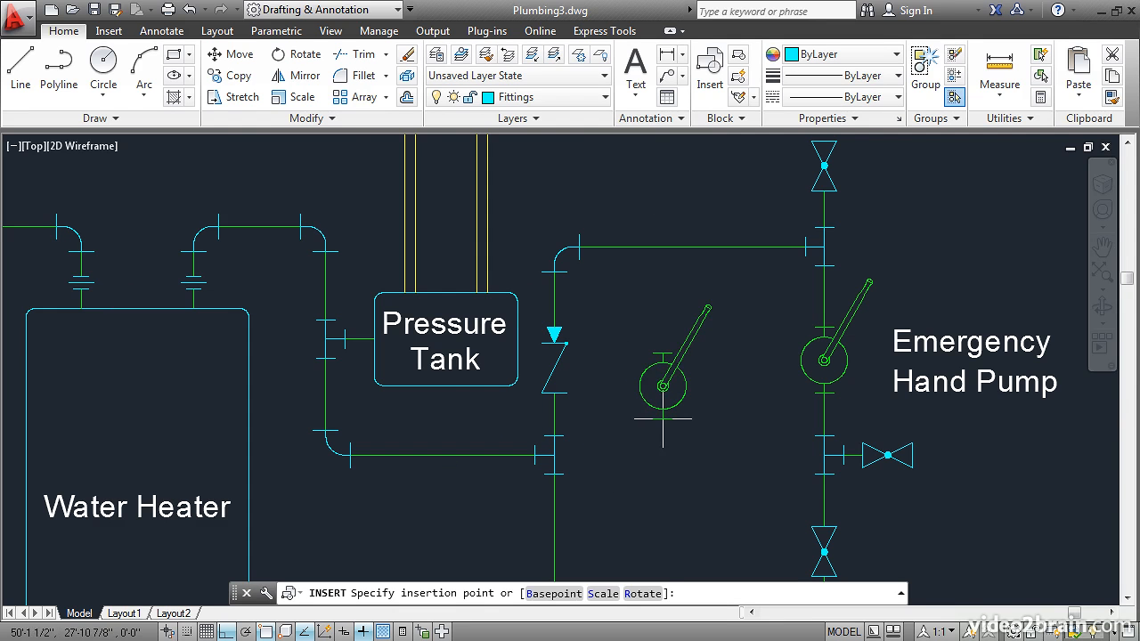
click(668, 415)
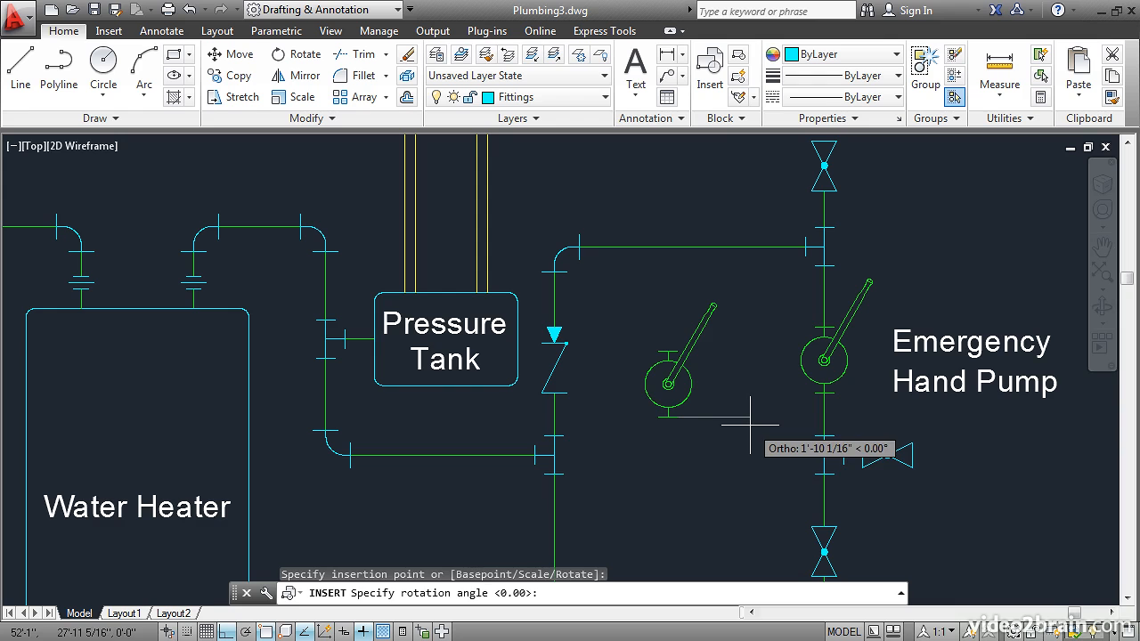
click(750, 428)
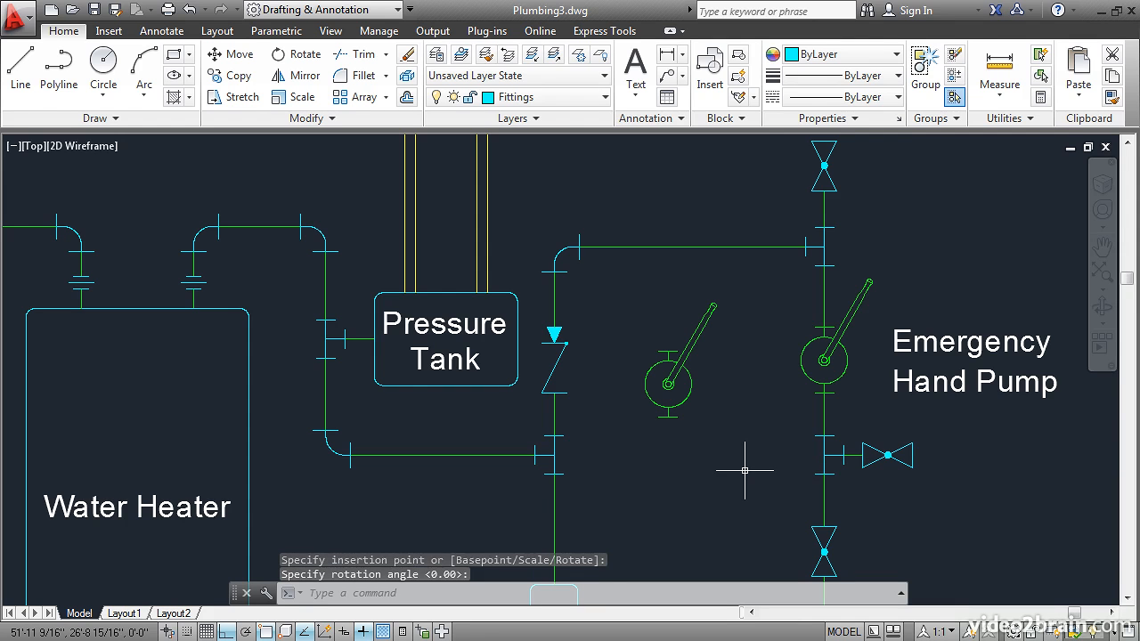
Explode the newly inserted hand pump copy into its individual objects
click(407, 98)
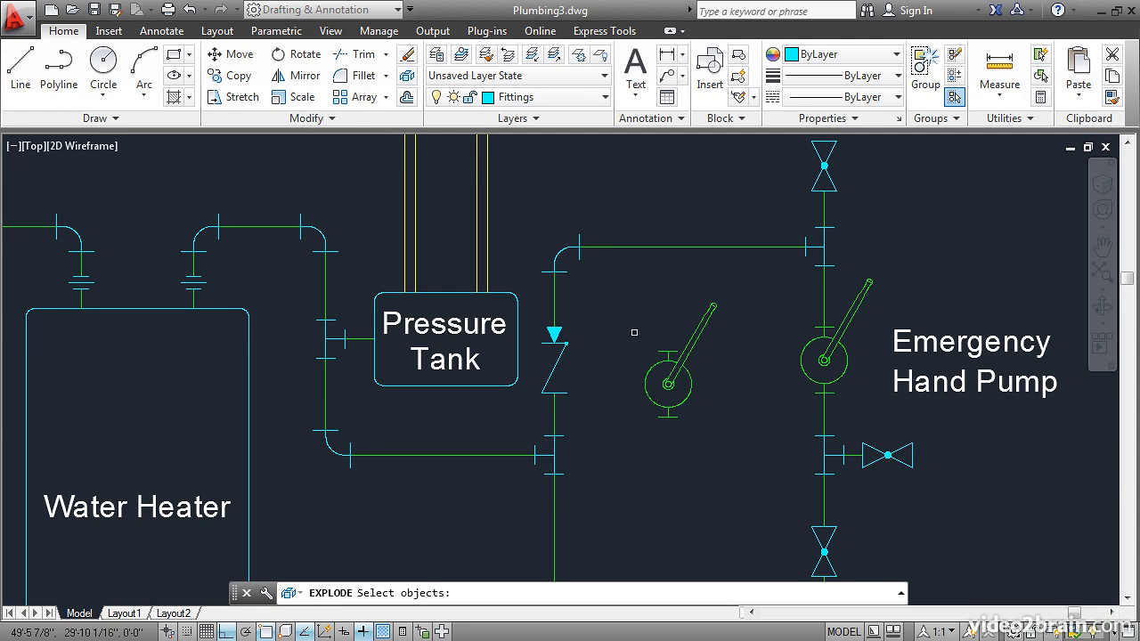
click(652, 363)
key(Return)
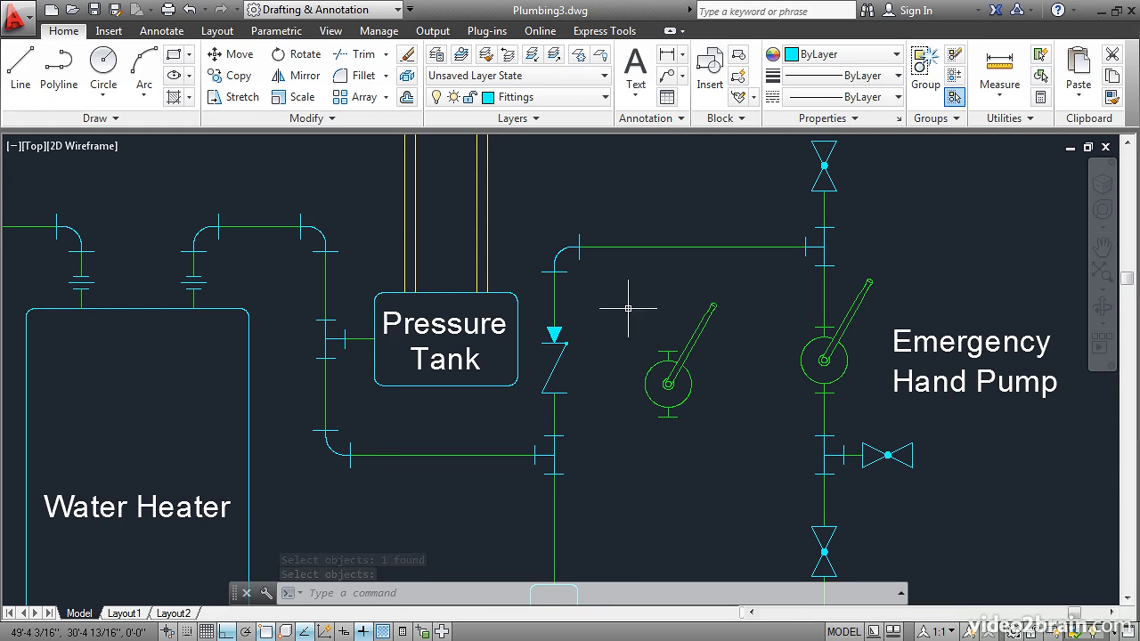
Move all objects of the exploded hand pump to layer 0 and clear the selection
click(615, 281)
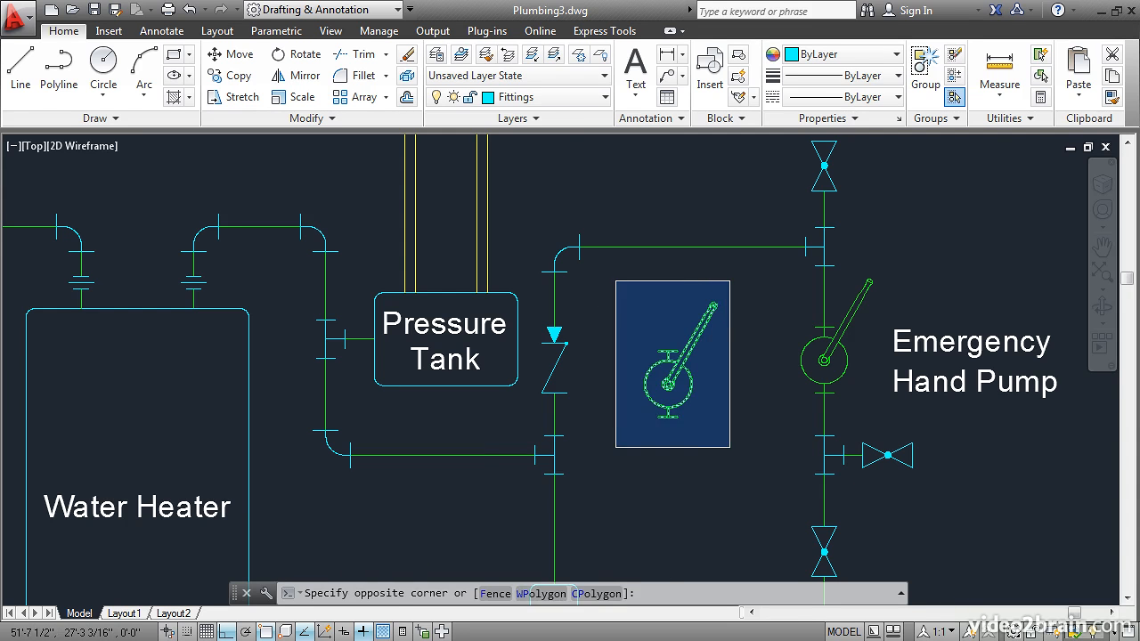
click(728, 440)
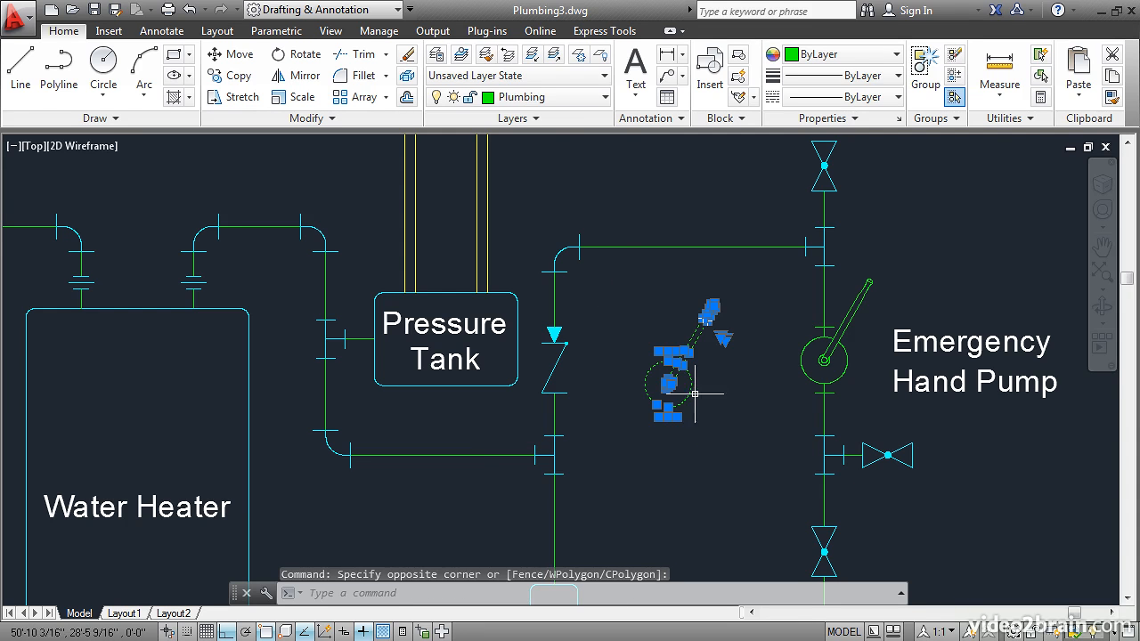
click(570, 98)
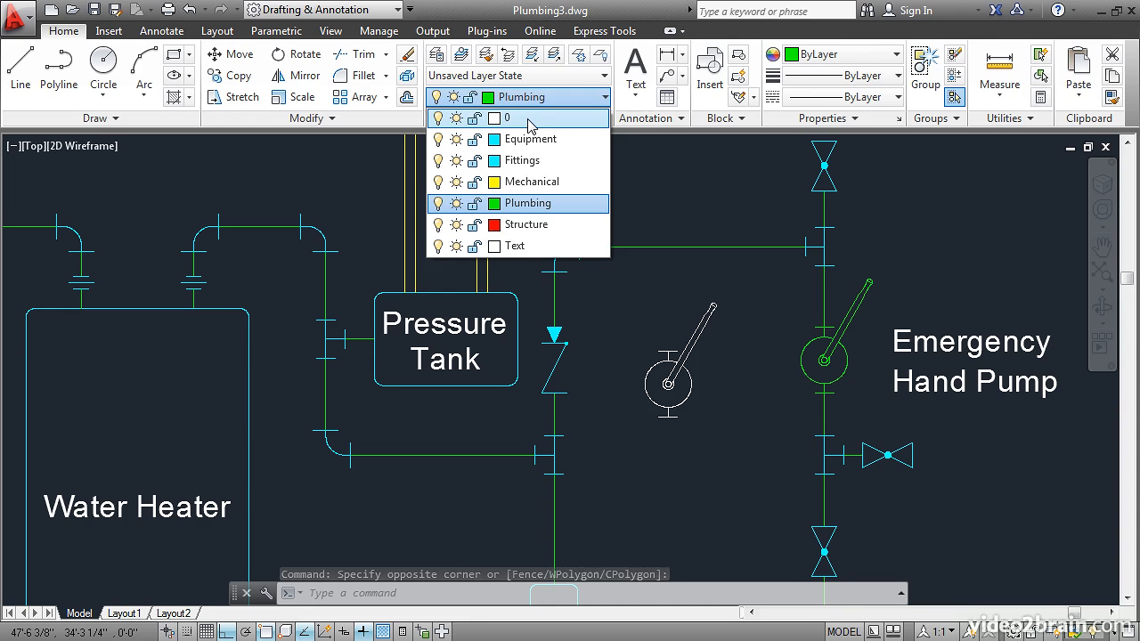
click(531, 120)
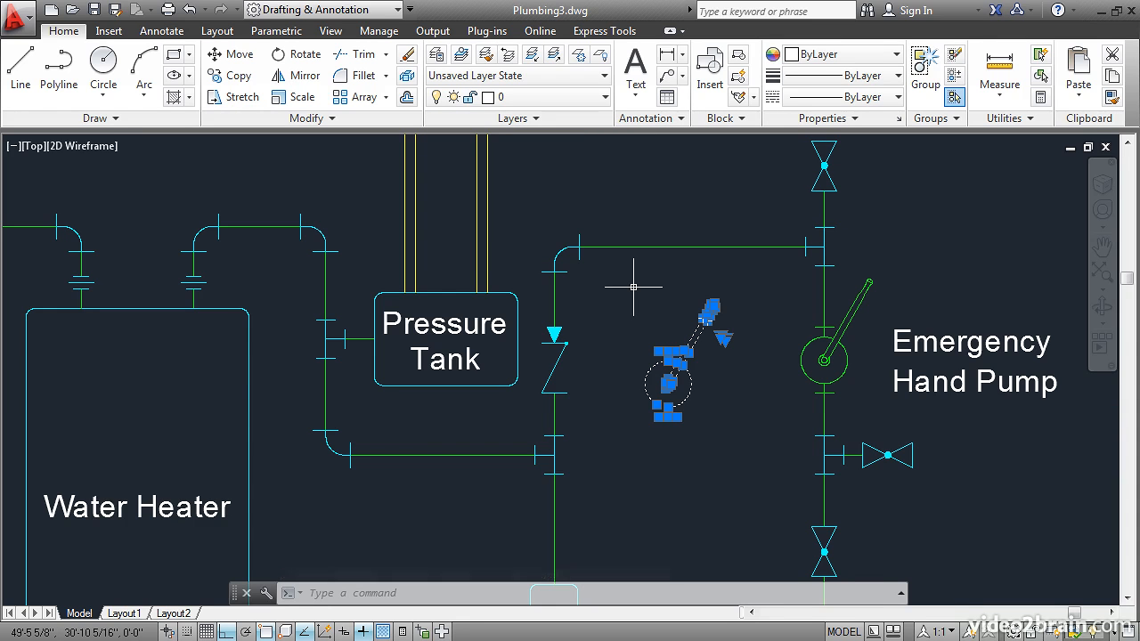
key(Escape)
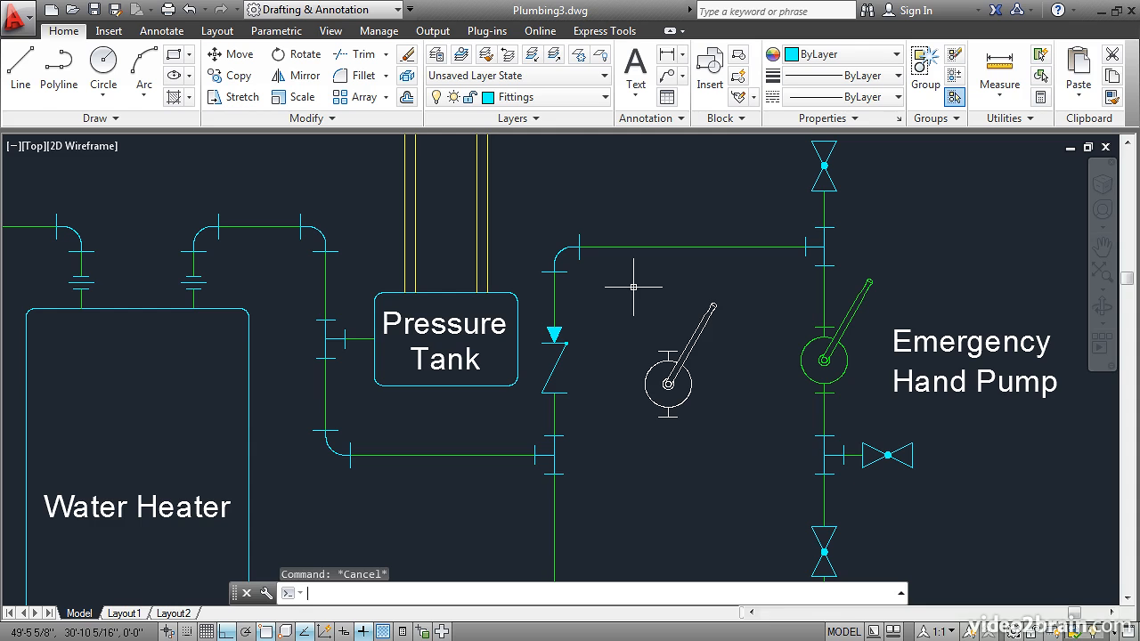
Begin a block definition under the existing name Hand Pump, with its base point at the middle of the exploded pump's lower flange line
click(737, 56)
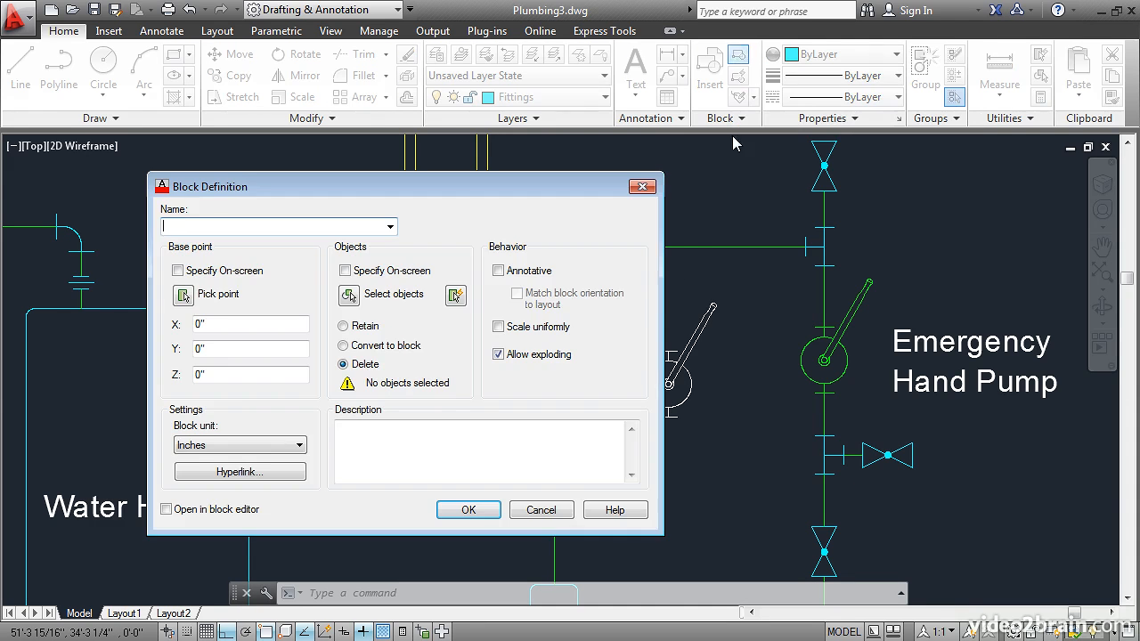
click(390, 226)
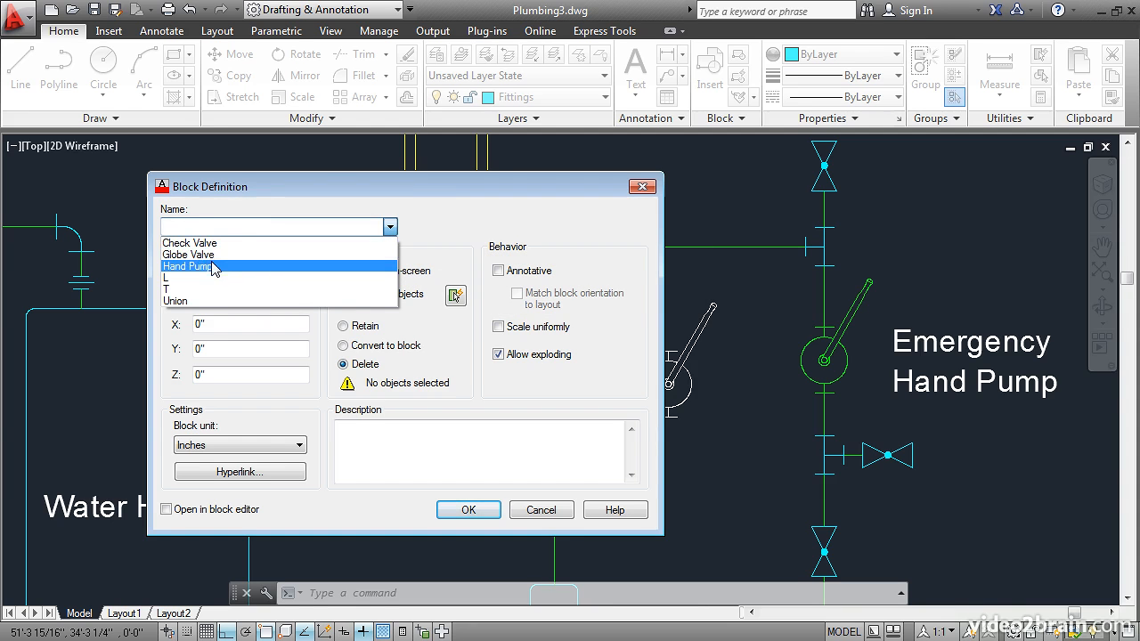
click(211, 266)
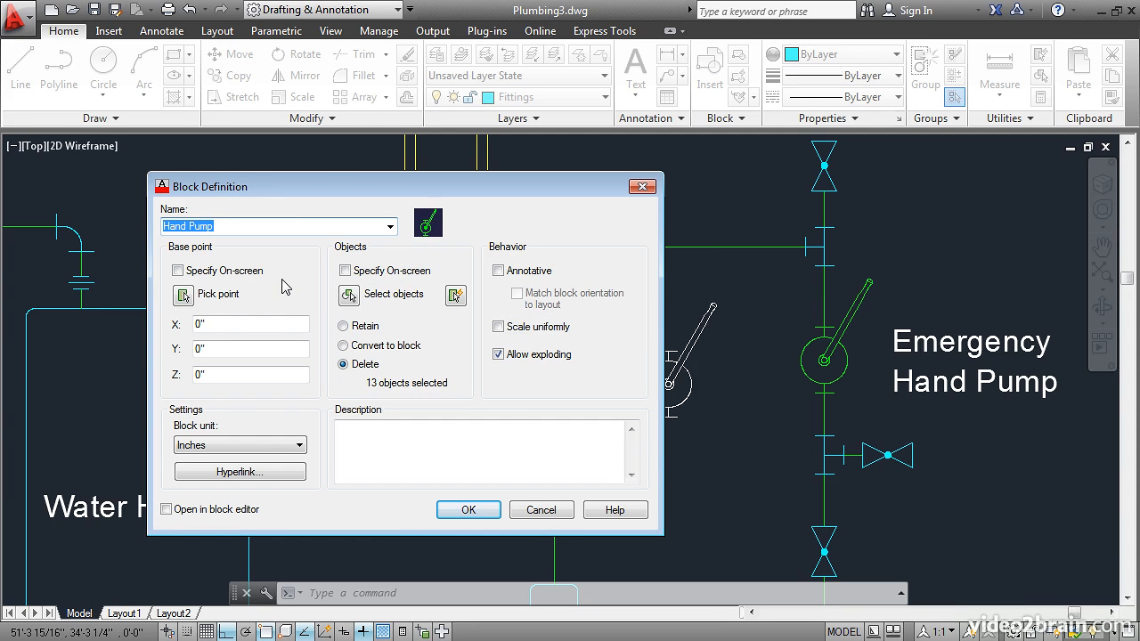
click(183, 295)
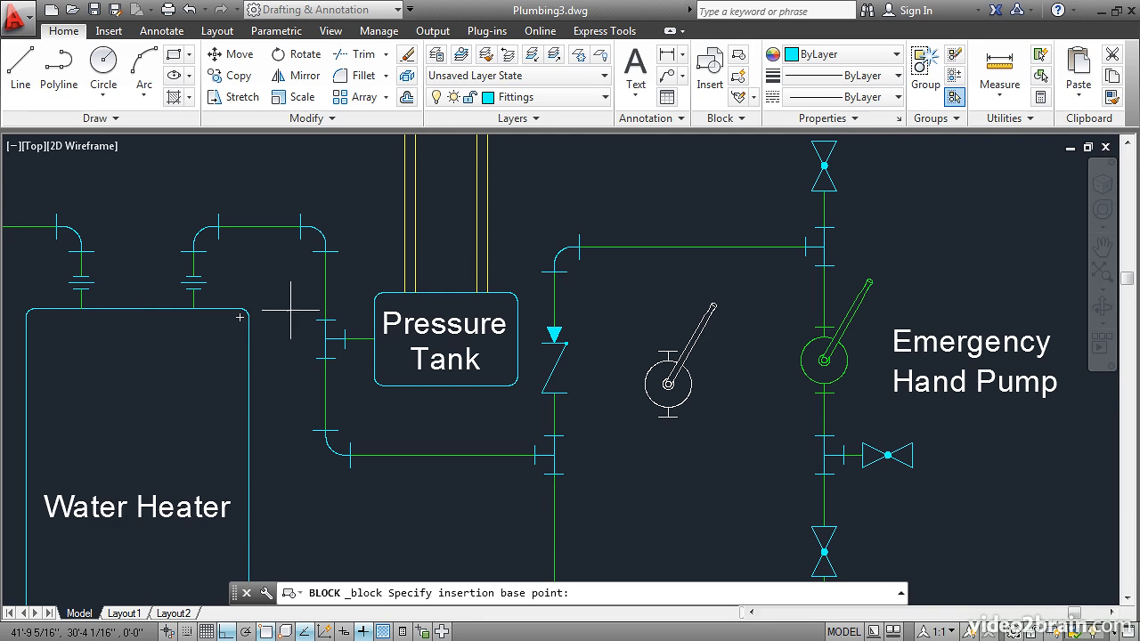
click(668, 416)
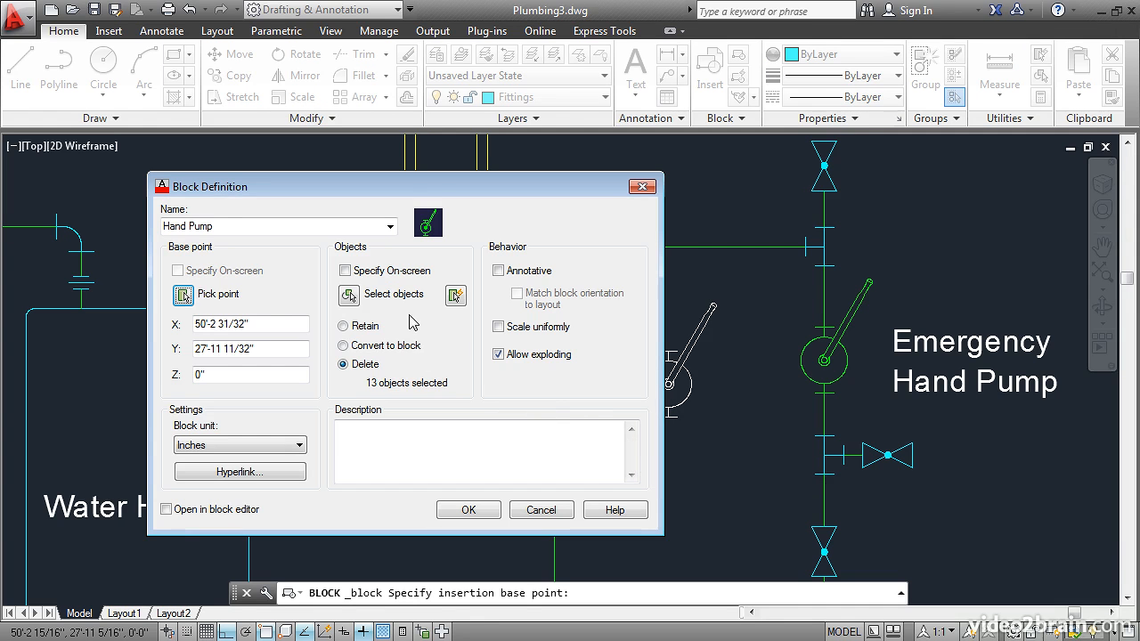
Select the exploded pump geometry as the block's objects and redefine the Hand Pump block with it
click(348, 294)
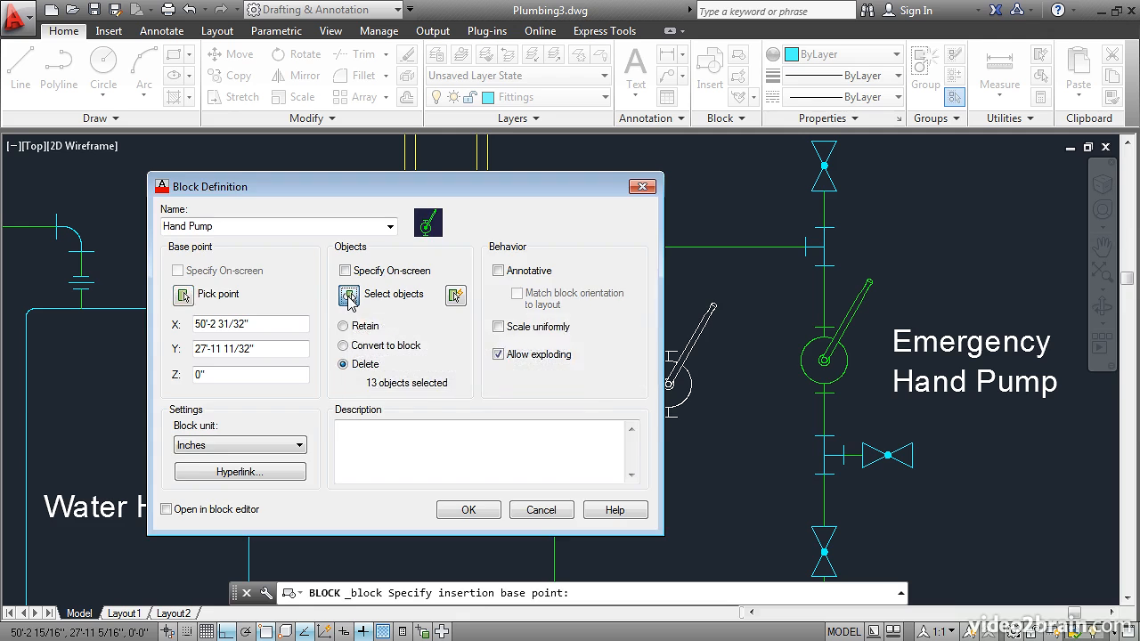
click(614, 291)
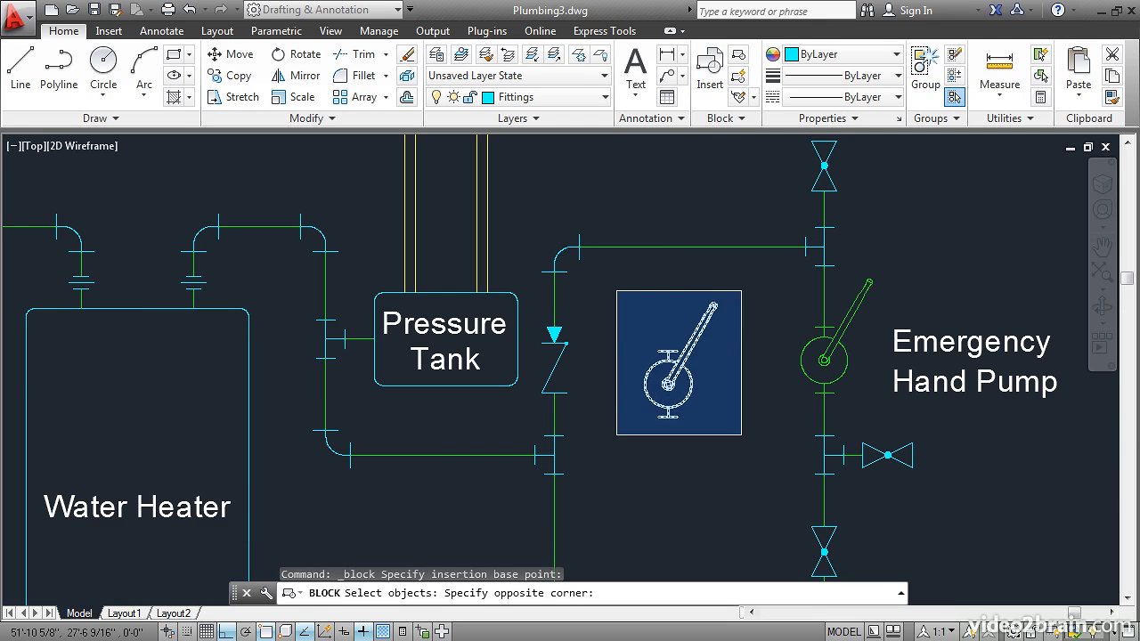
click(740, 435)
key(Return)
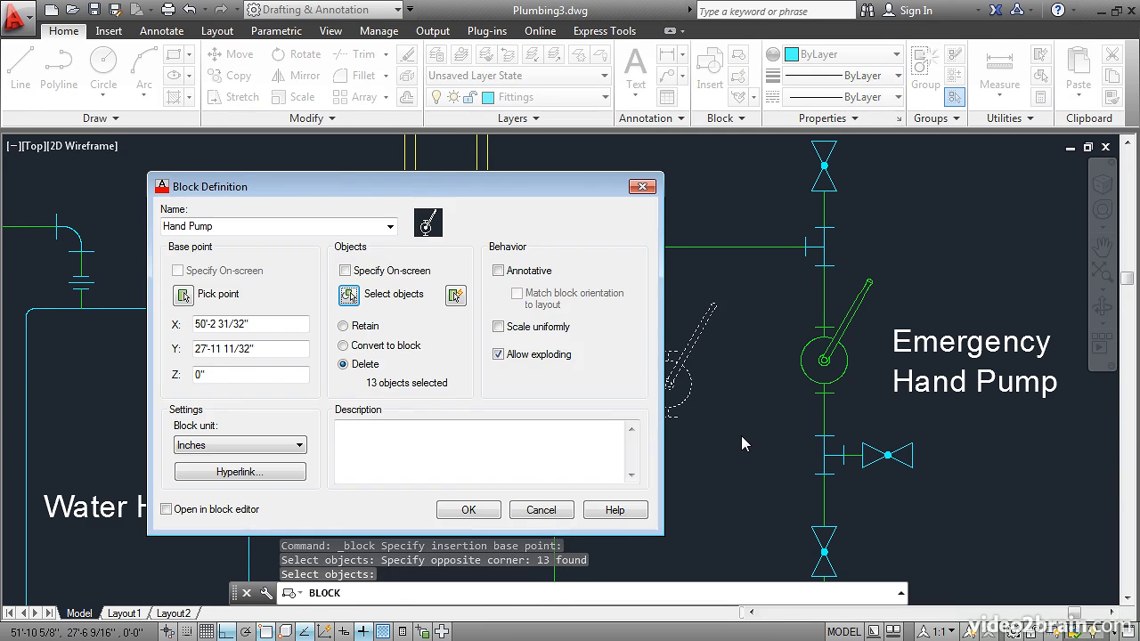
click(470, 514)
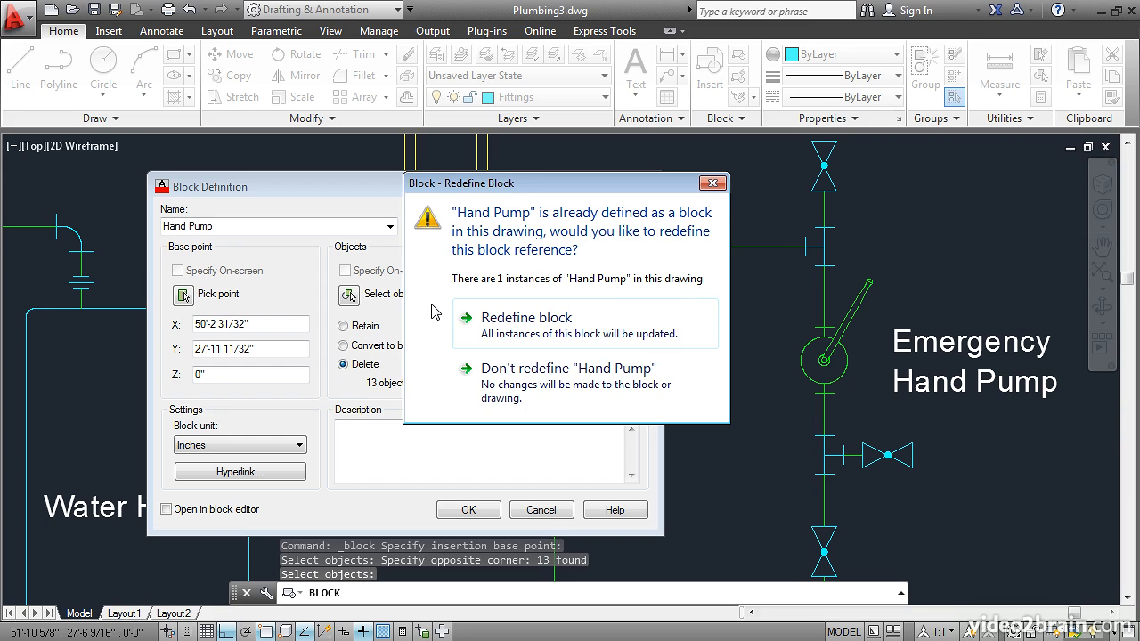
click(505, 324)
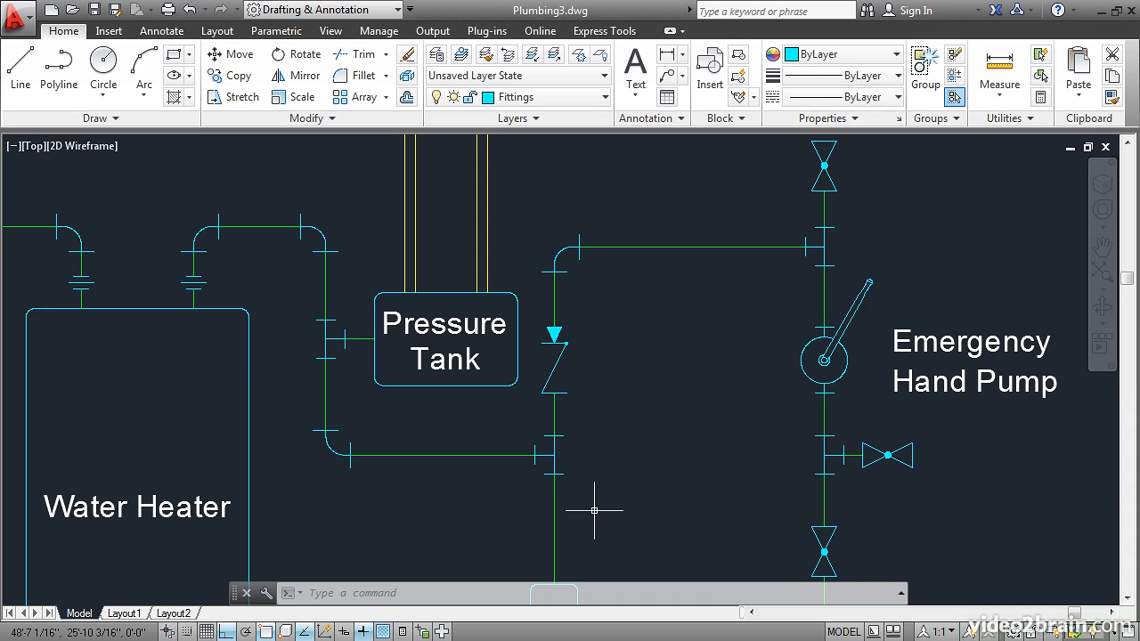
Open the T fitting block below the check valve for in-place editing, with all nested objects selected automatically
click(554, 448)
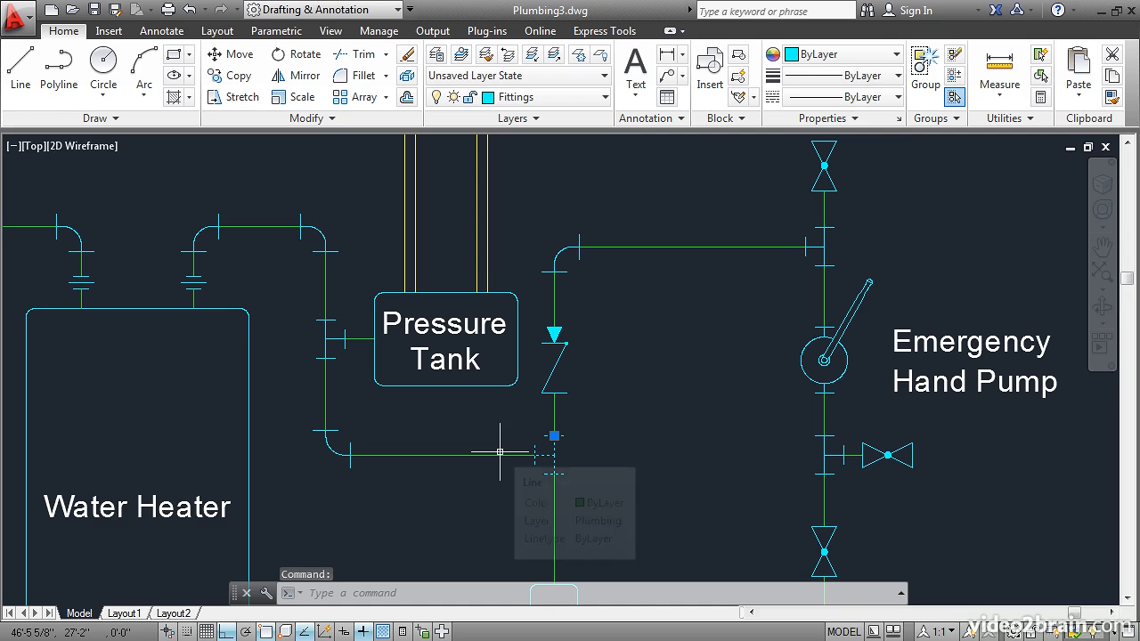
right_click(521, 405)
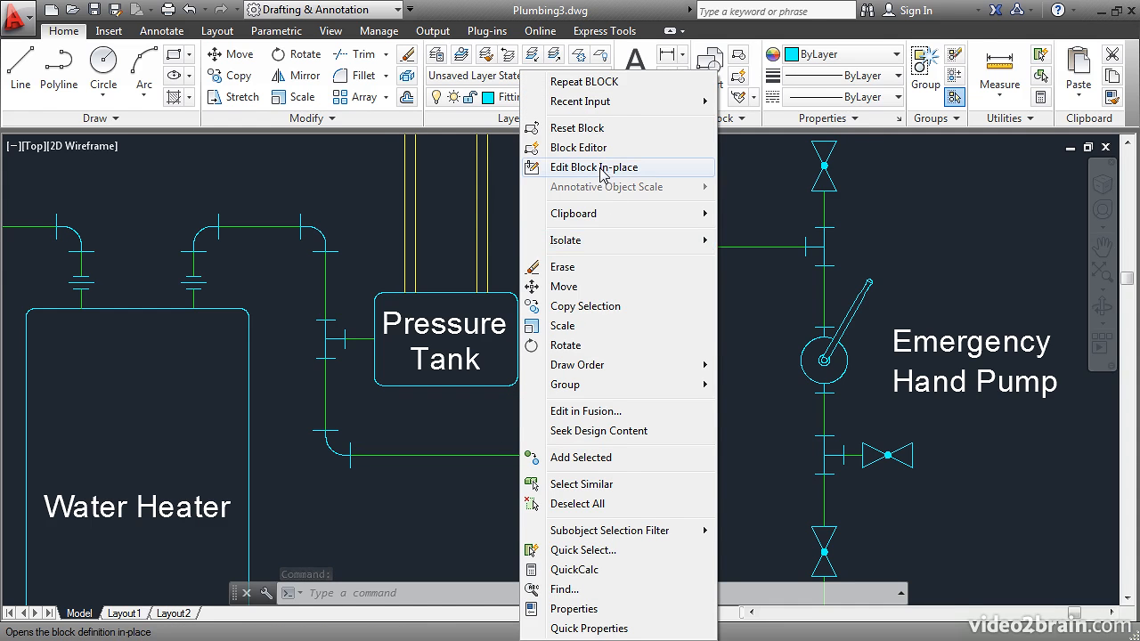
click(647, 172)
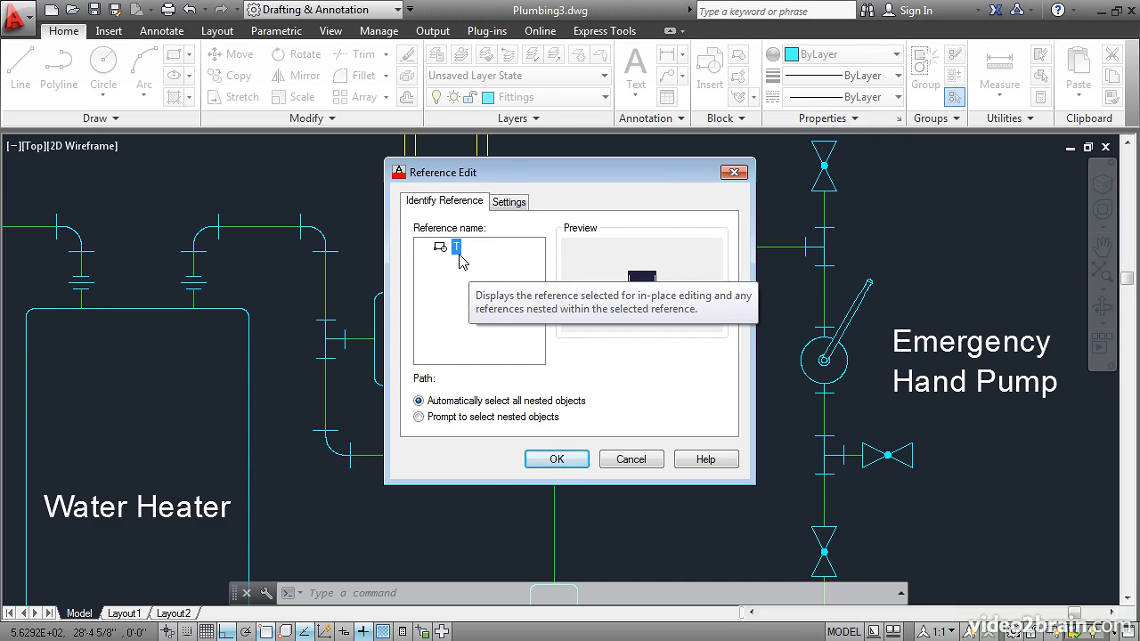
click(570, 459)
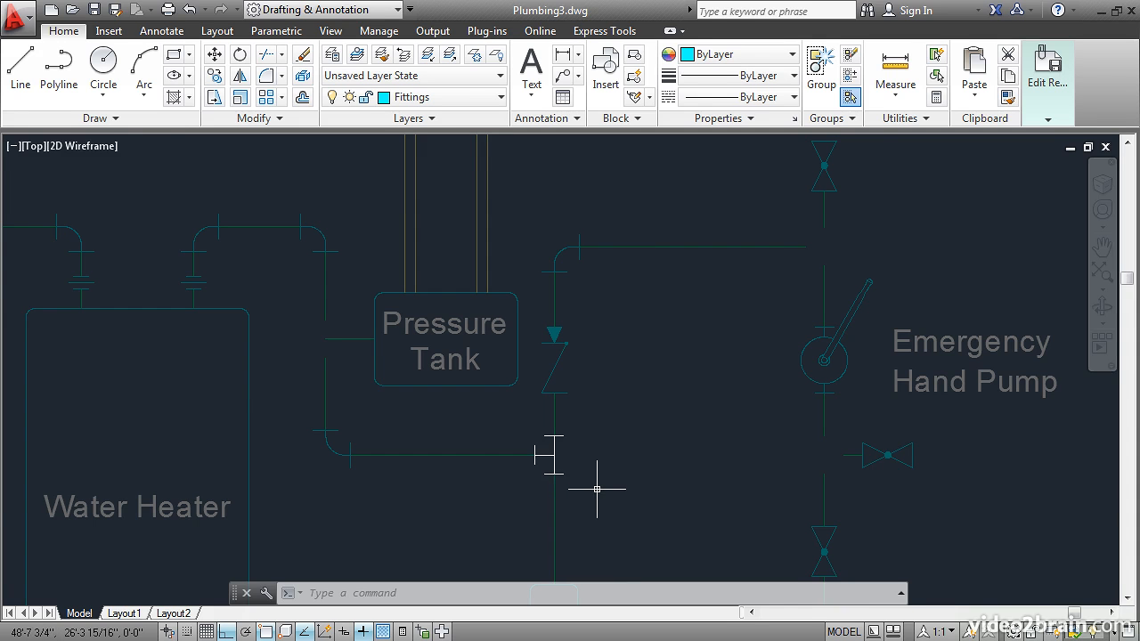
Scale the T fitting's upper flange line by a factor of .5 about its midpoint on the vertical run
scroll(595, 486, up, 2)
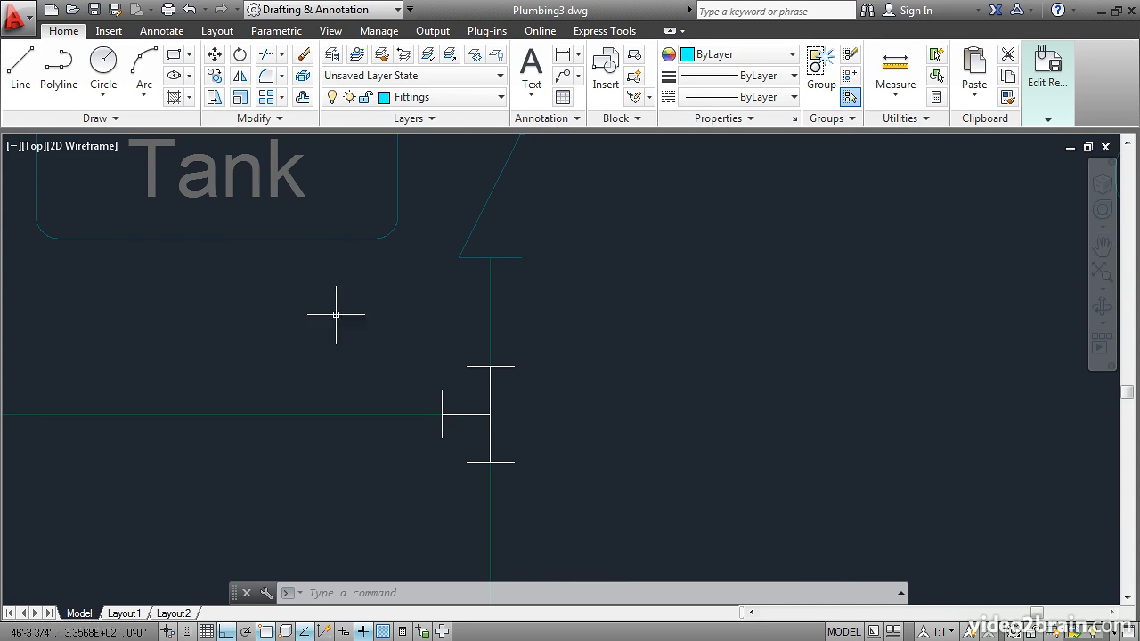
click(239, 96)
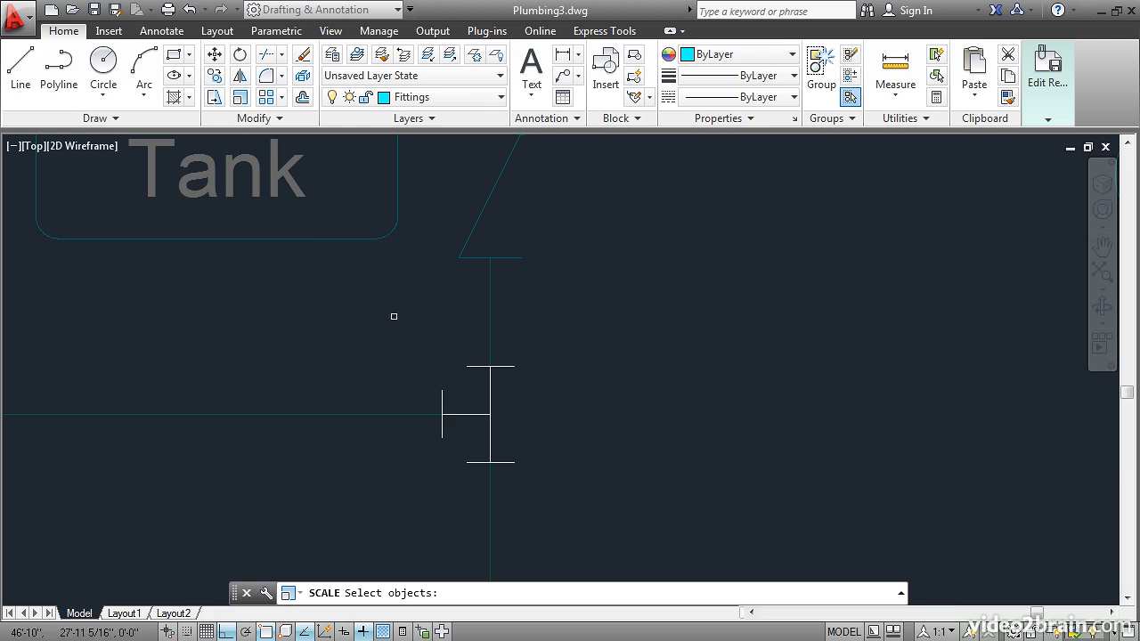
click(476, 366)
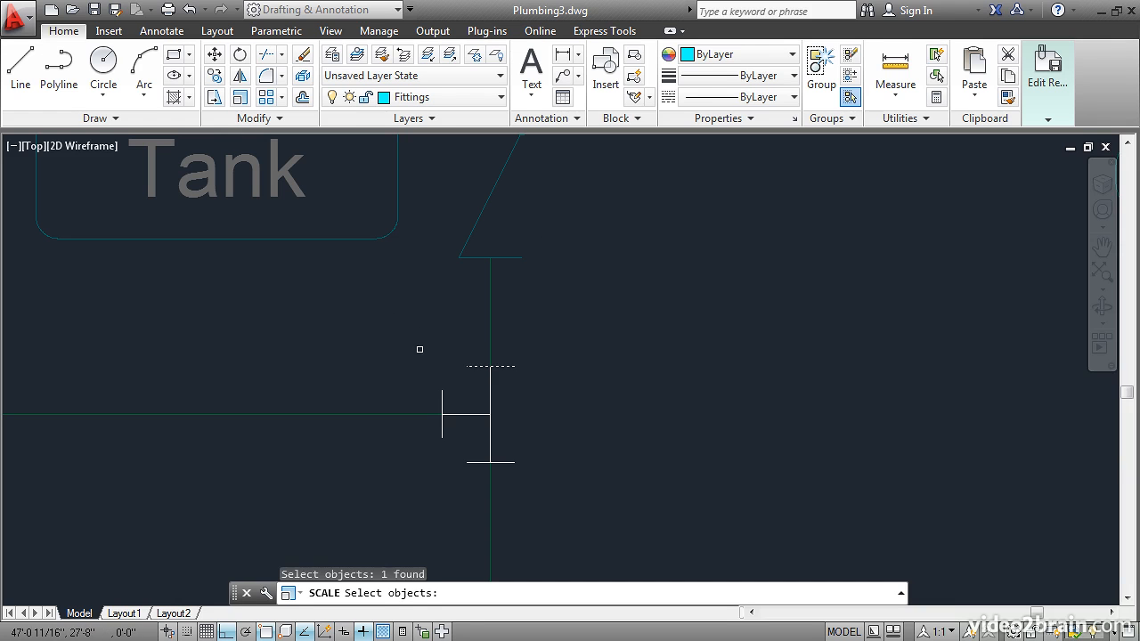
key(Return)
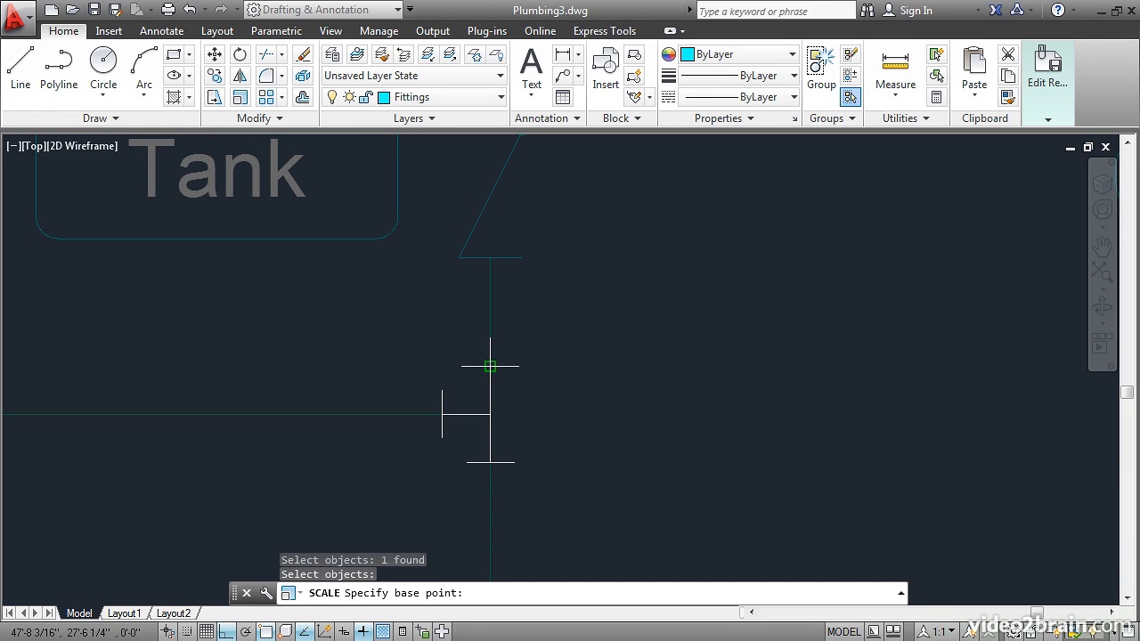
click(490, 366)
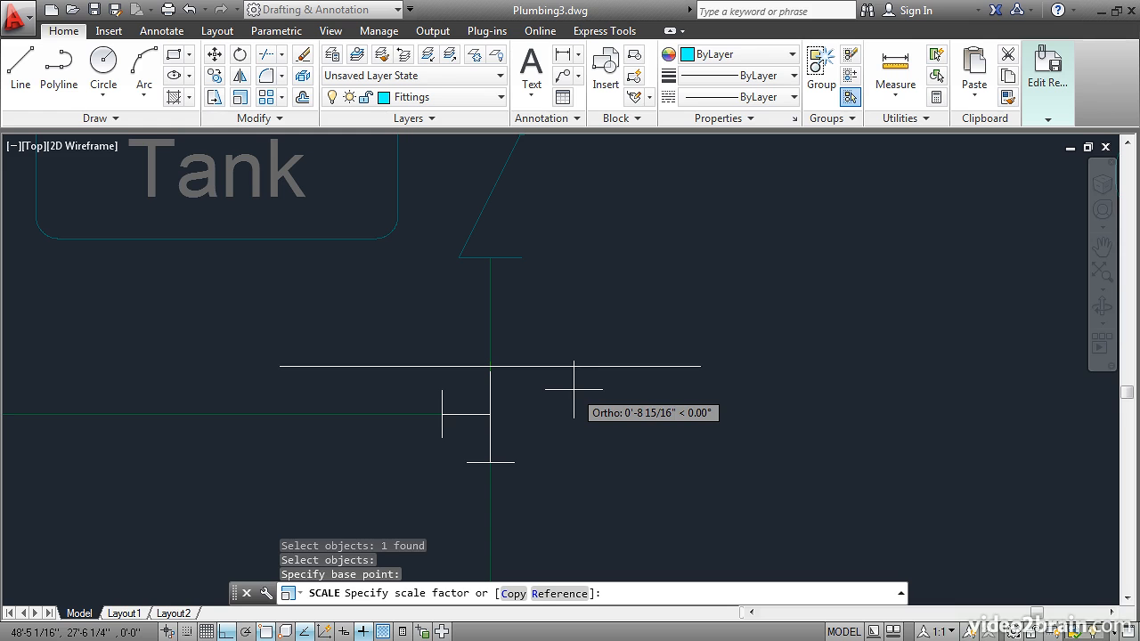
text(.5)
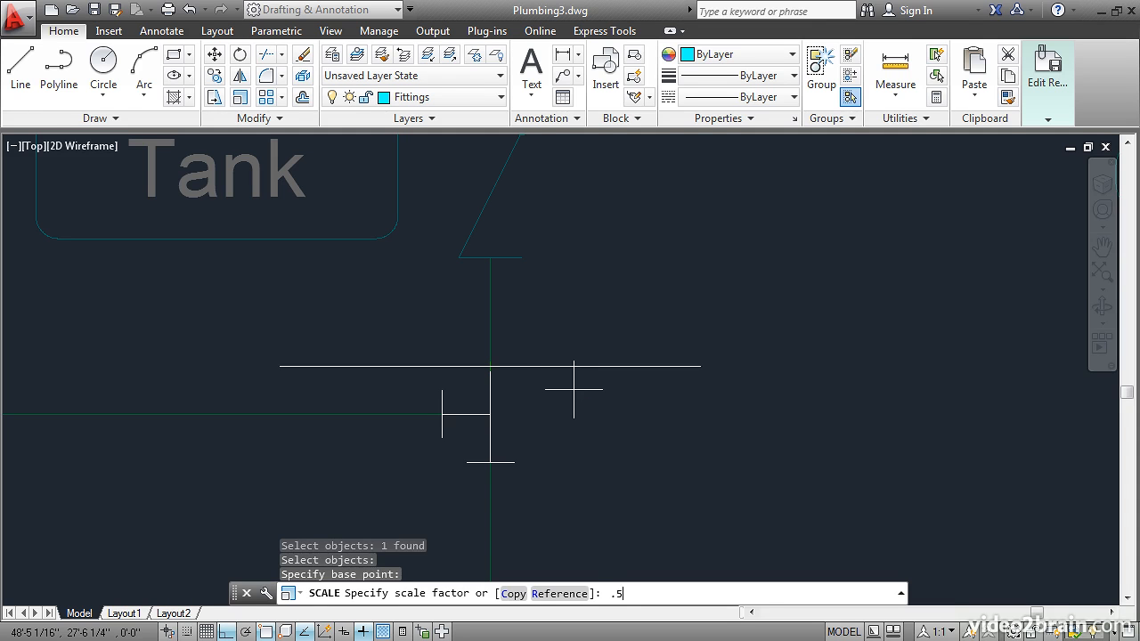
key(Return)
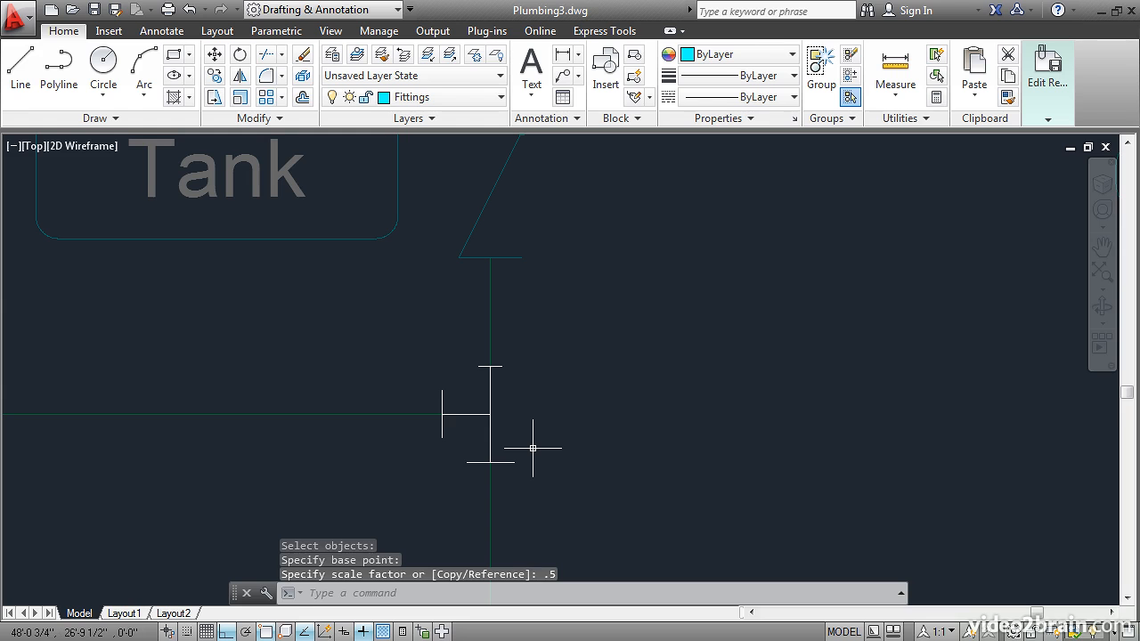
Scale the T fitting's lower flange line by .5 about its intersection with the vertical line
key(Return)
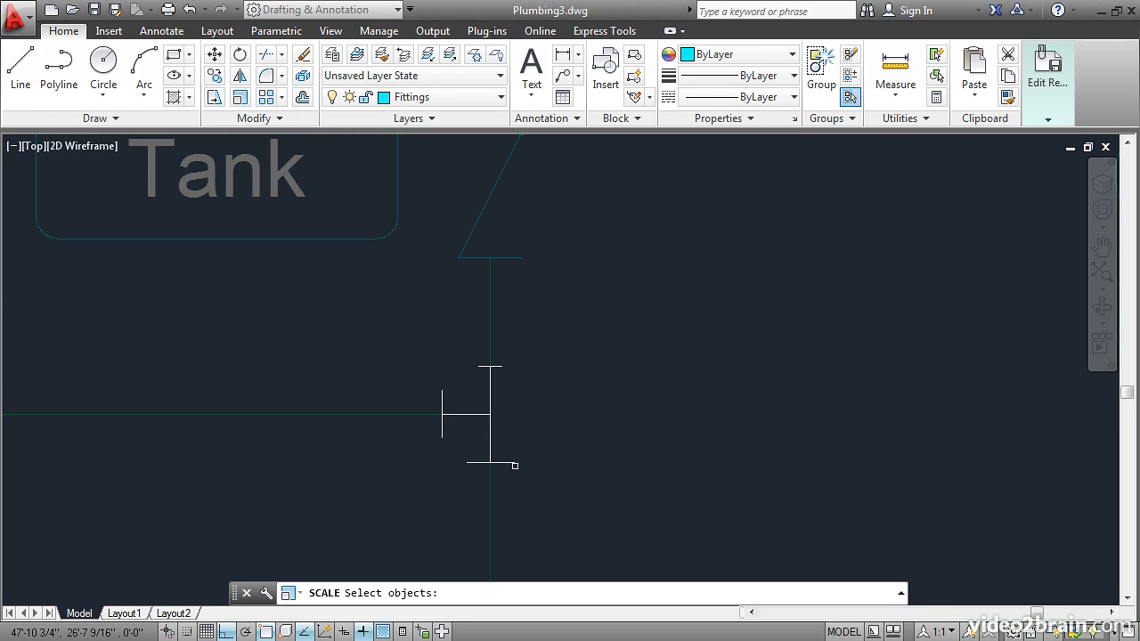
click(507, 462)
key(Return)
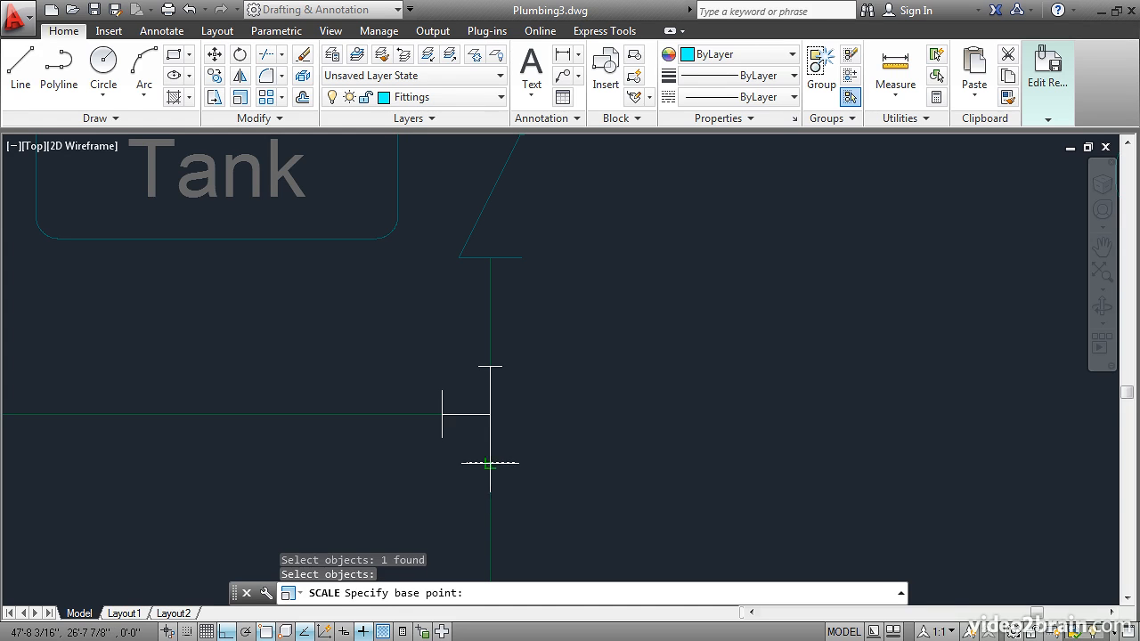
click(491, 462)
text(.5)
key(Return)
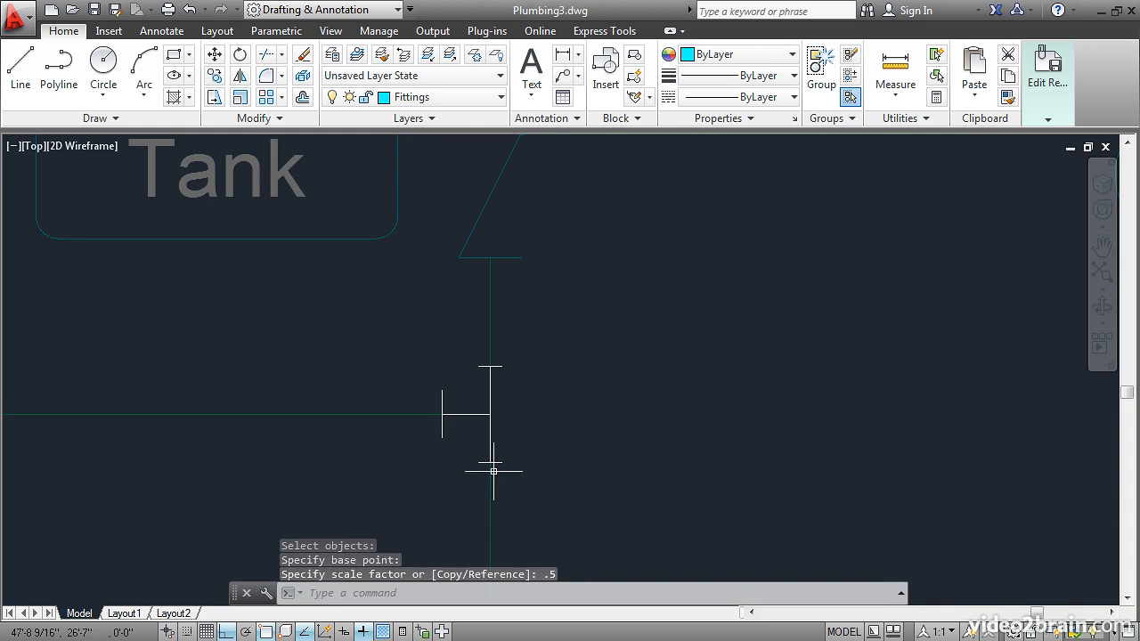
Scale the flange line at the end of the T fitting's side branch by .5 about its midpoint
key(Return)
click(441, 408)
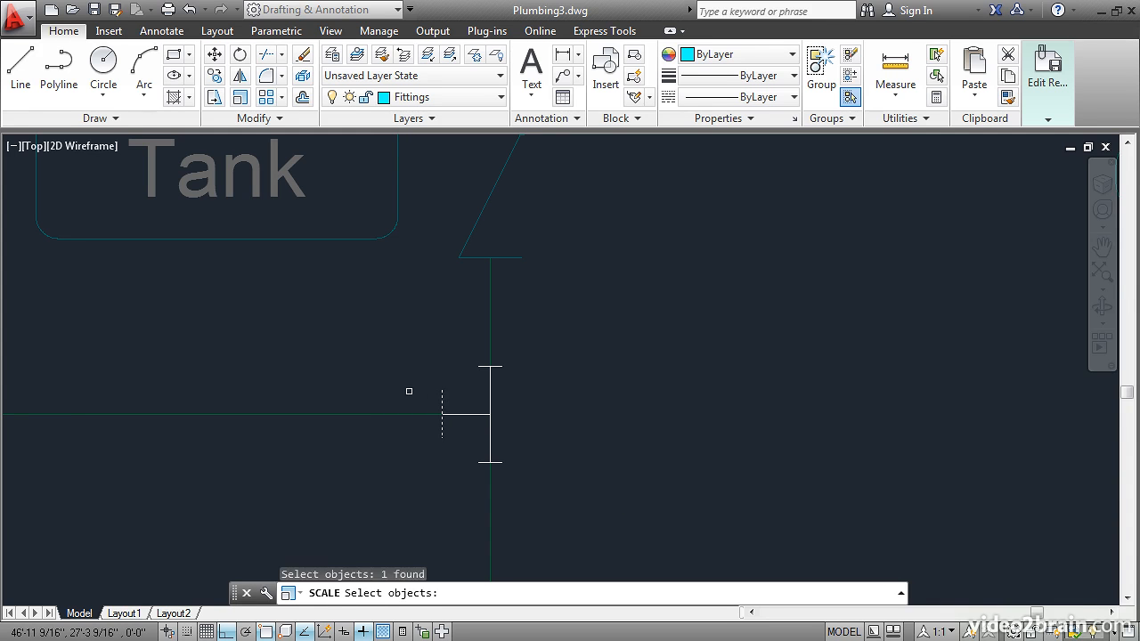
key(Return)
click(441, 414)
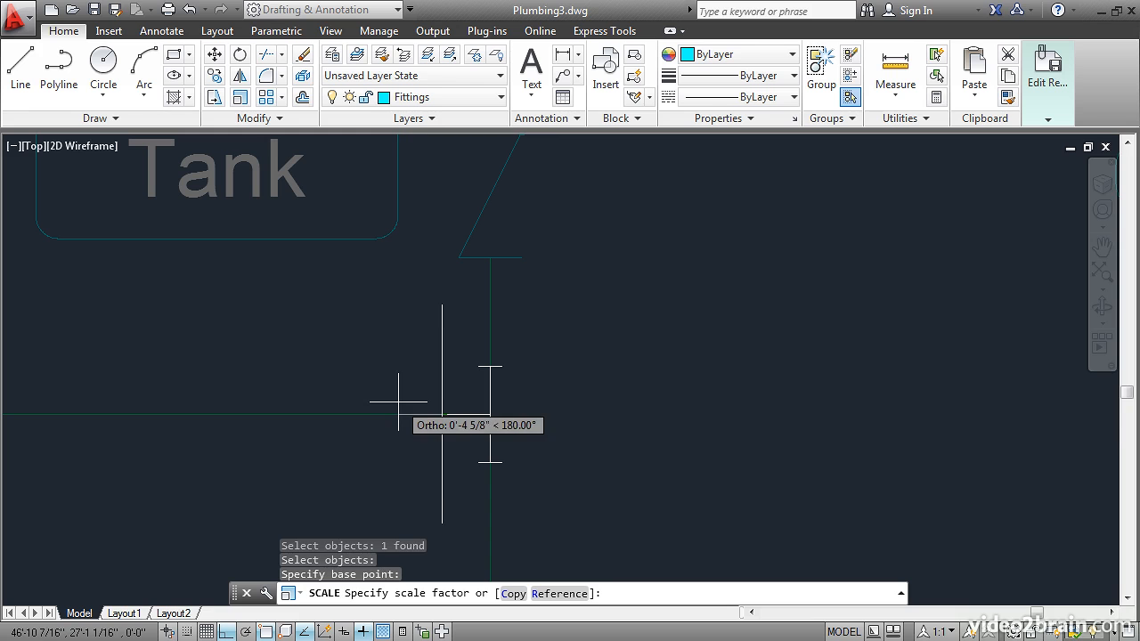
text(.5)
key(Return)
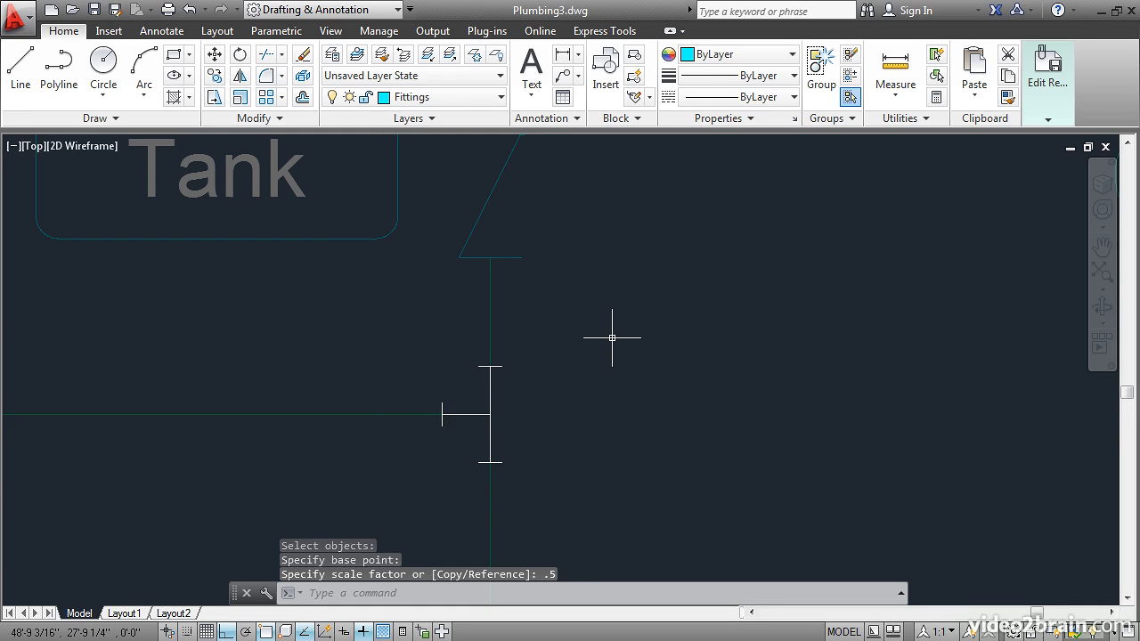
Save the in-place edits back to the T block definition and accept saving all reference edits
scroll(612, 337, down, 3)
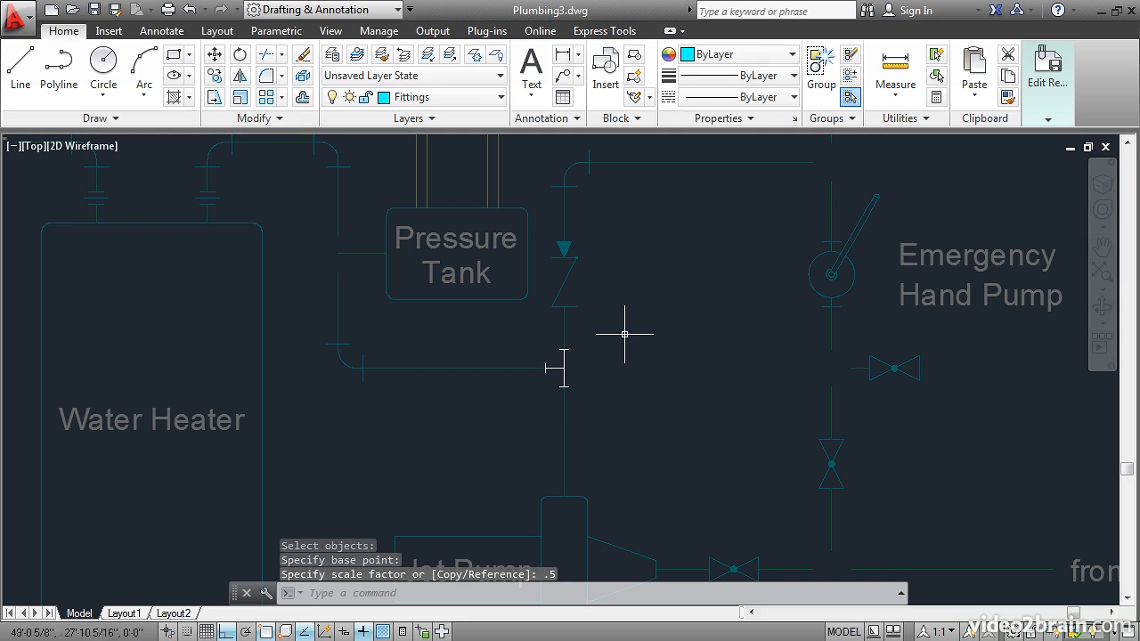
mouse_move(1050, 105)
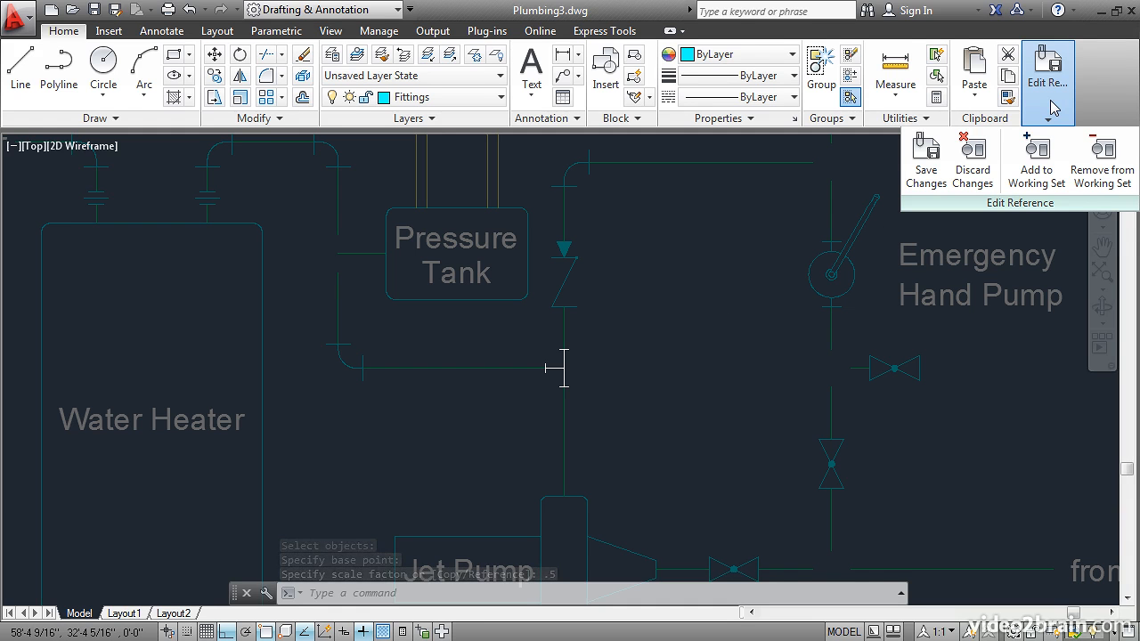
click(929, 163)
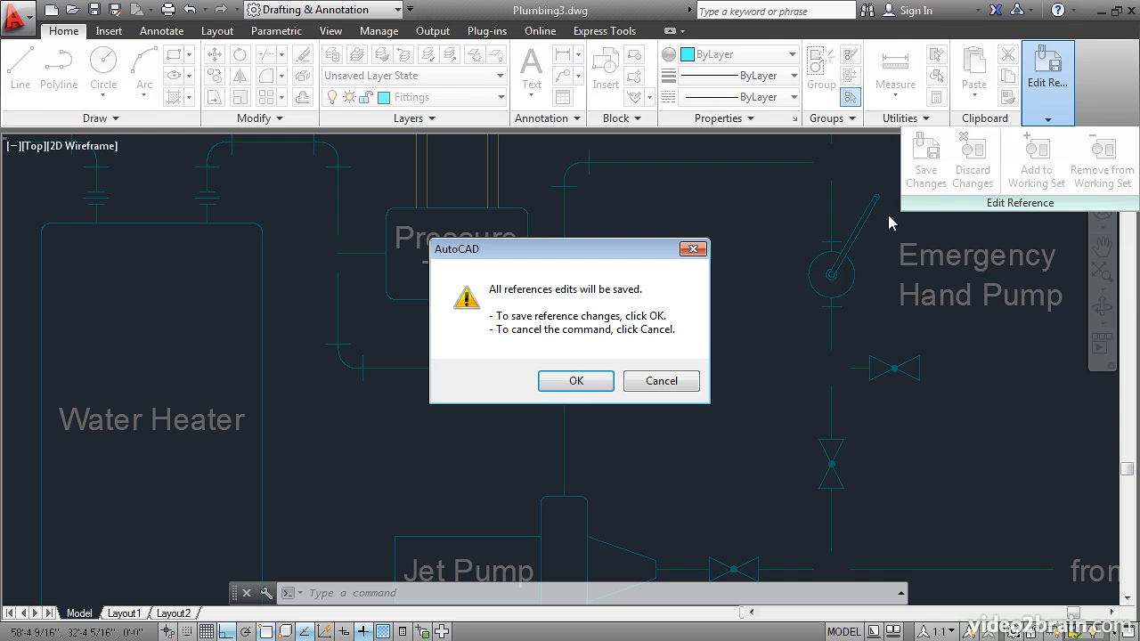
click(562, 385)
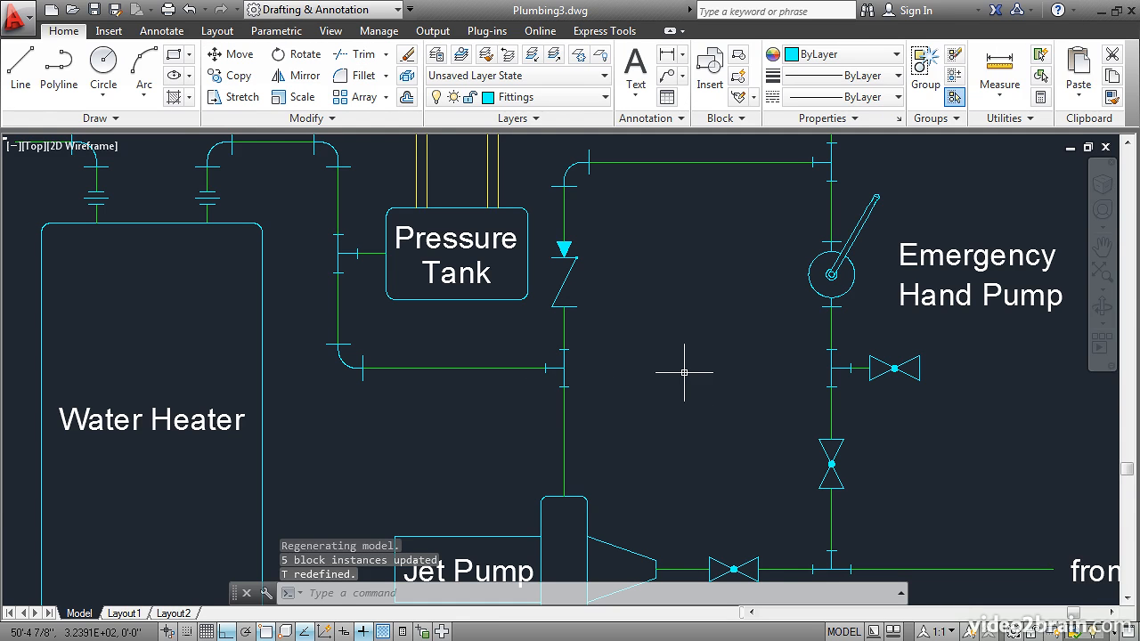
middle_drag(680, 330, 666, 400)
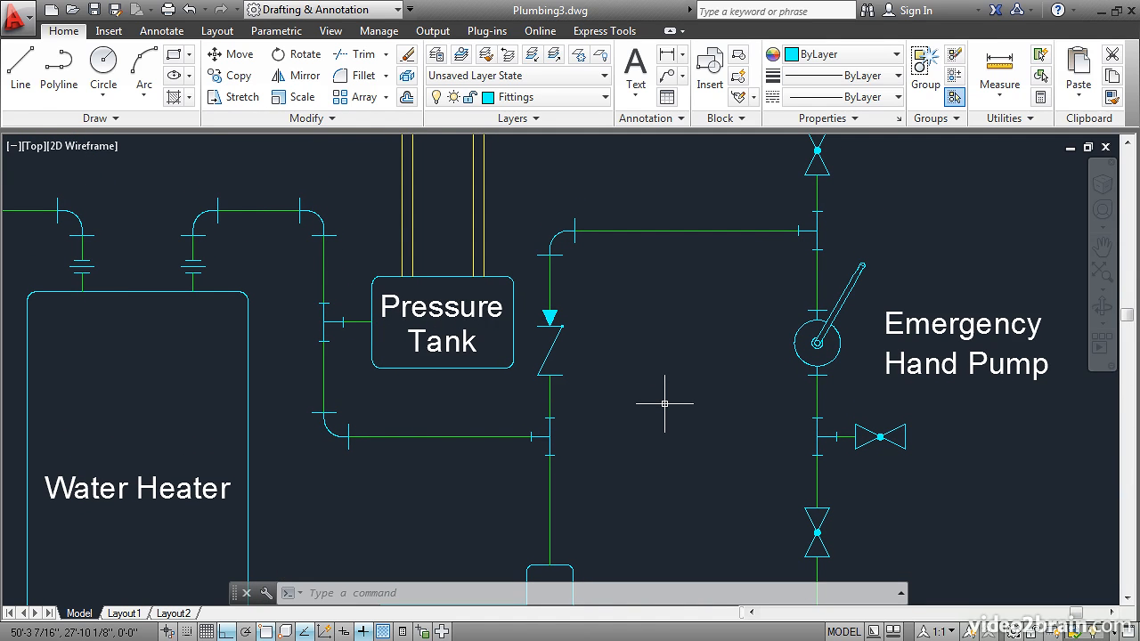